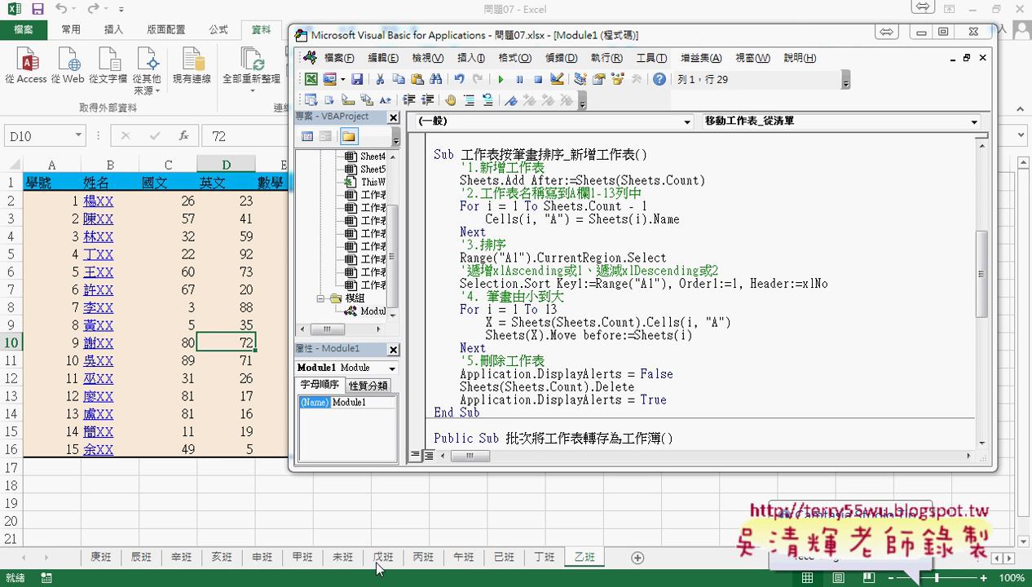
Step: Sort the 清單 list I1:I14 on the 甲班 sheet A to Z, then return to the macro editor
{"action": "left_click", "coordinate": [304, 559]}
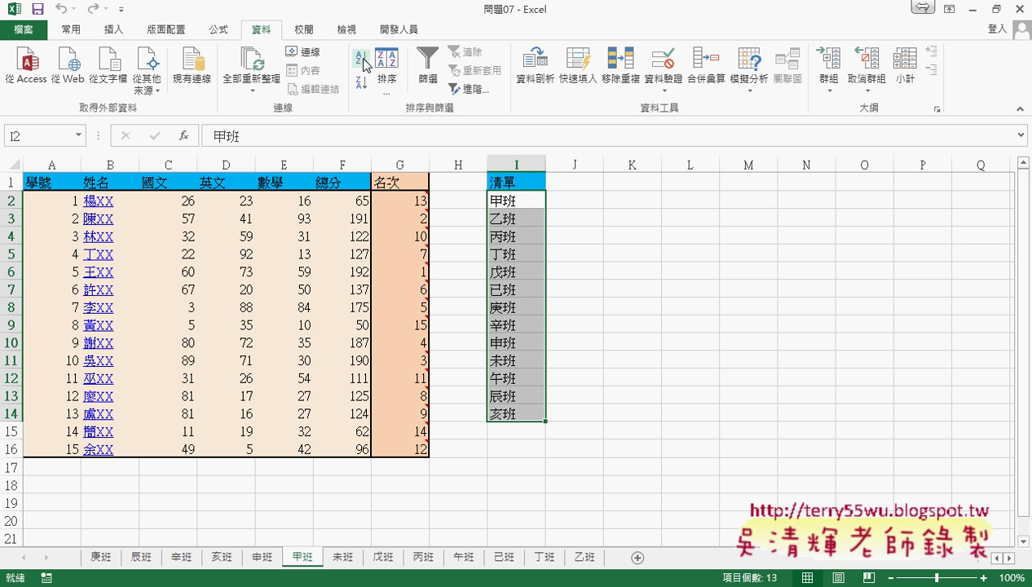
{"action": "left_click_drag", "start_coordinate": [516, 181], "coordinate": [516, 378]}
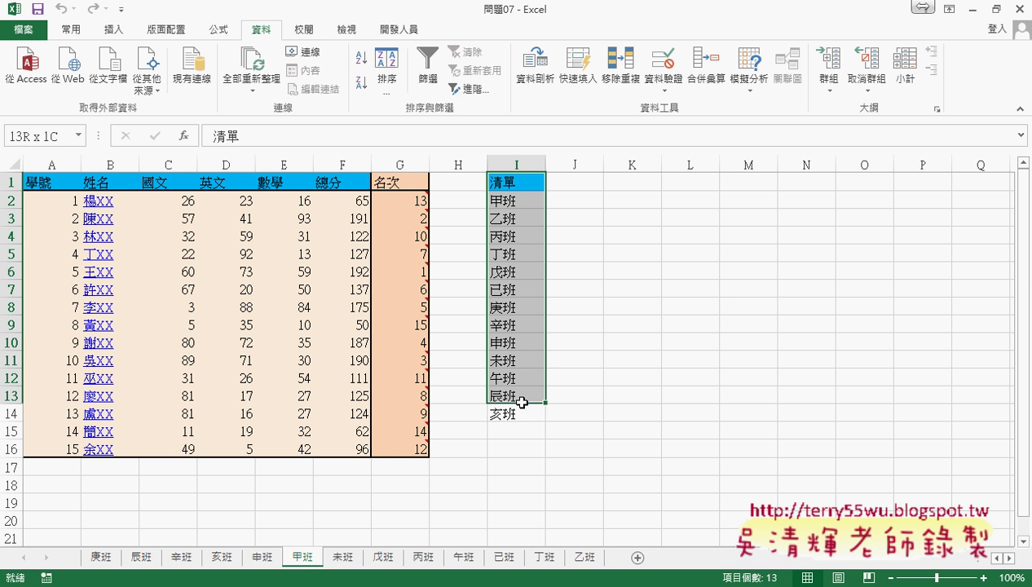
{"action": "left_click_drag", "start_coordinate": [516, 180], "coordinate": [524, 411]}
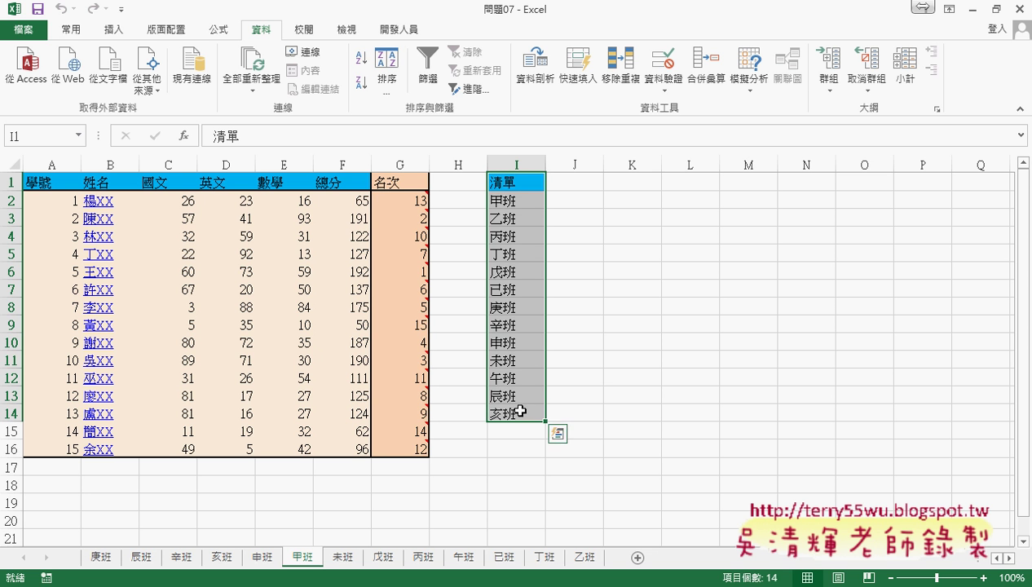
{"action": "left_click", "coordinate": [360, 64]}
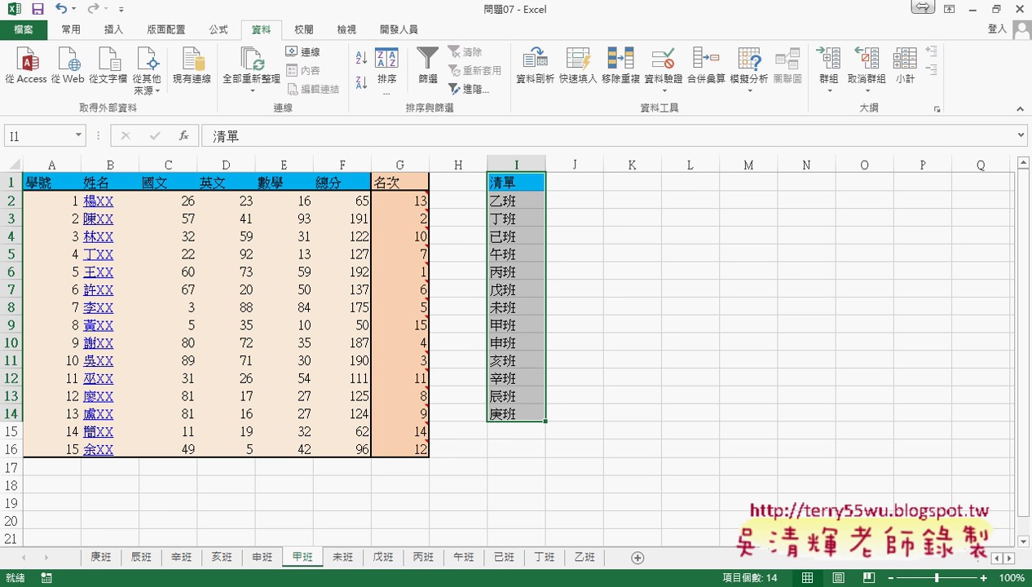
{"action": "left_click", "coordinate": [367, 505]}
Step: Select the 移動工作表_從清單 macro, shift the editor right to reveal column I, and place the caret in its loop
{"action": "scroll", "coordinate": [495, 416], "scroll_direction": "up", "scroll_amount": 5}
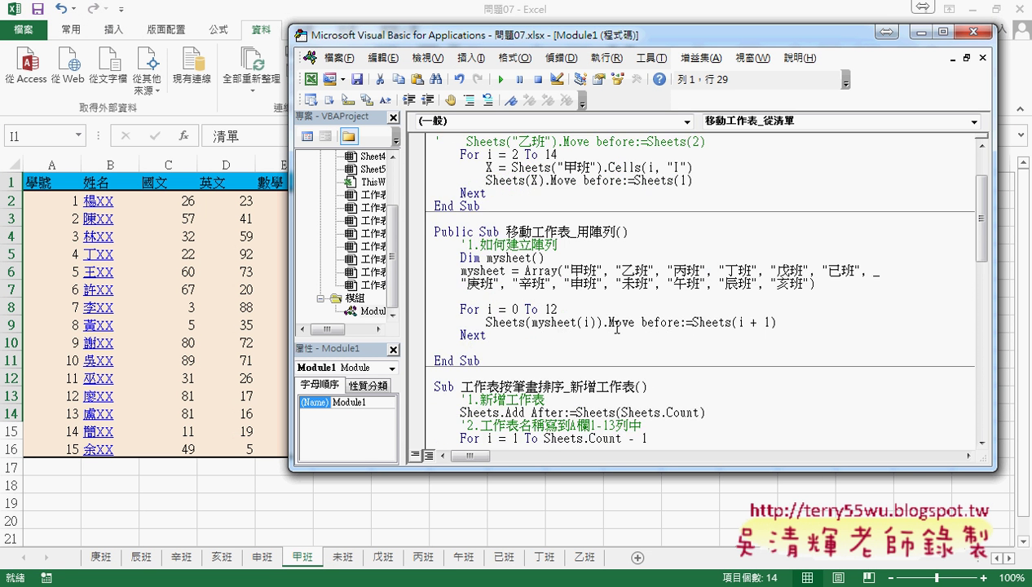
{"action": "scroll", "coordinate": [495, 417], "scroll_direction": "up", "scroll_amount": 2}
{"action": "left_click", "coordinate": [573, 183]}
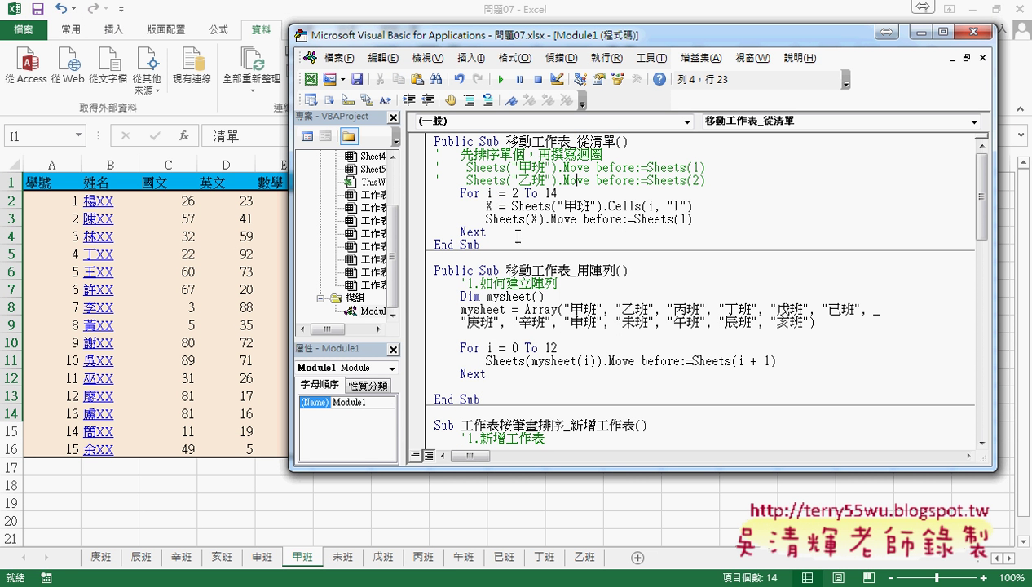
{"action": "left_click_drag", "start_coordinate": [481, 244], "coordinate": [433, 141]}
{"action": "left_click_drag", "start_coordinate": [536, 45], "coordinate": [819, 44]}
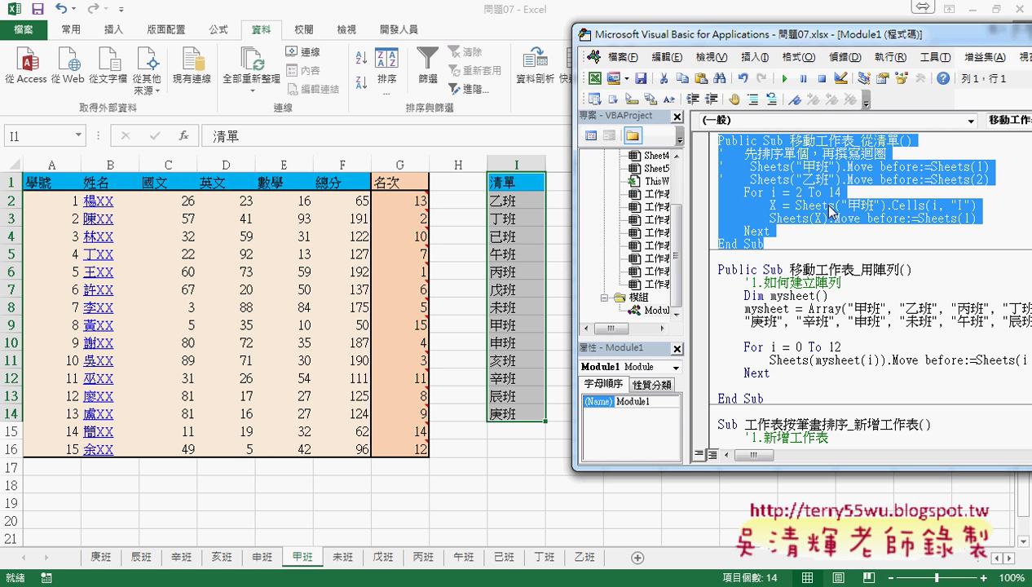
{"action": "key", "text": "Left"}
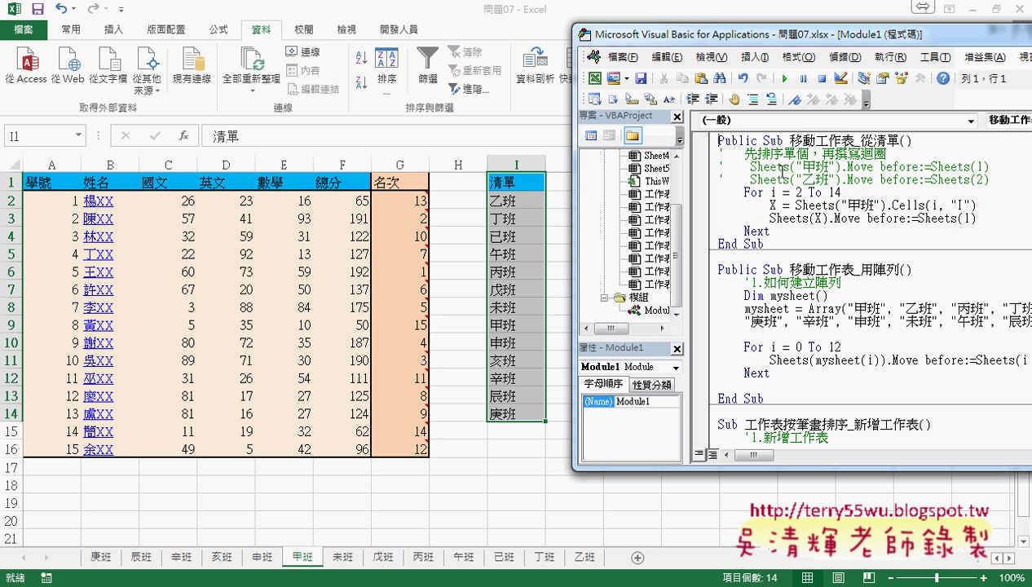
{"action": "left_click", "coordinate": [787, 194]}
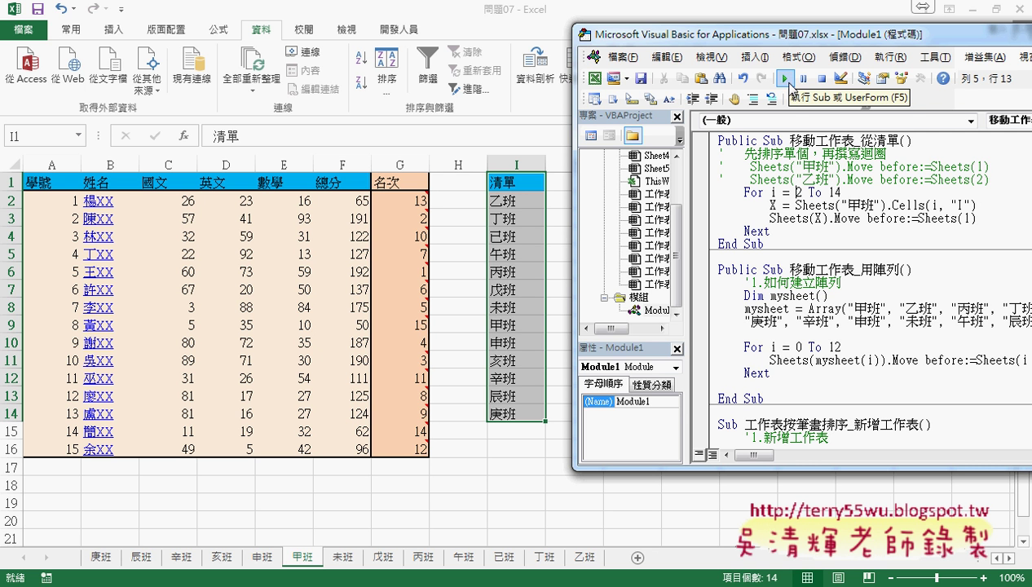
Step: Run 移動工作表_從清單, reversing the tabs to 庚班…乙班, then check 甲班 and return to the editor
{"action": "left_click", "coordinate": [788, 79]}
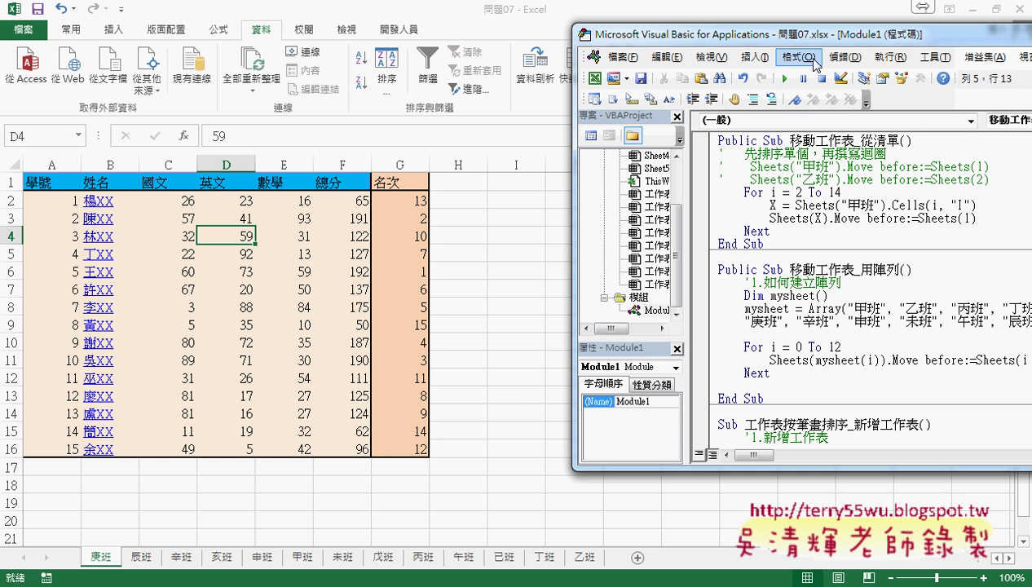
{"action": "left_click_drag", "start_coordinate": [808, 43], "coordinate": [730, 41]}
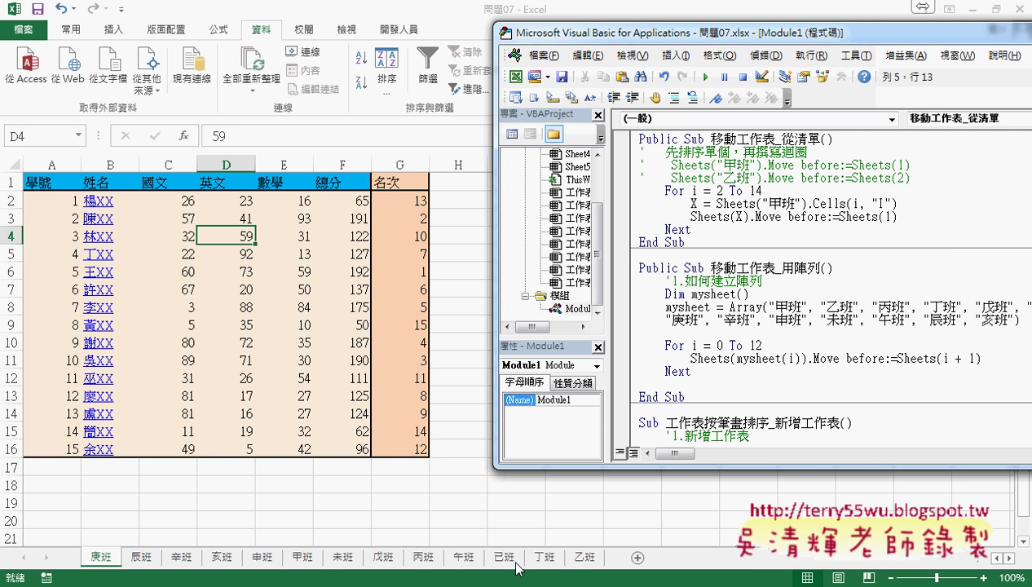
{"action": "left_click", "coordinate": [317, 566]}
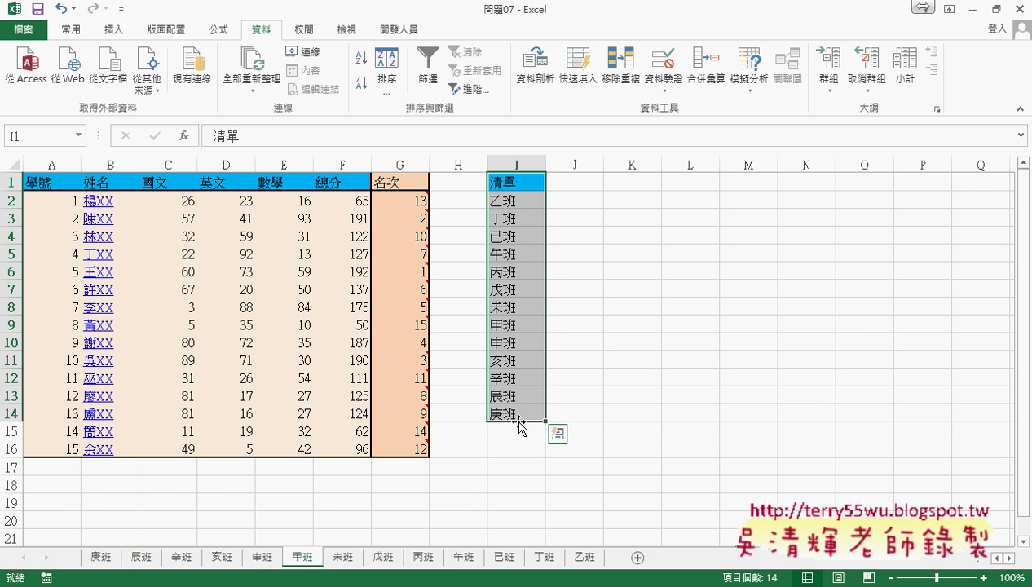
{"action": "mouse_move", "coordinate": [362, 580]}
{"action": "left_click", "coordinate": [369, 525]}
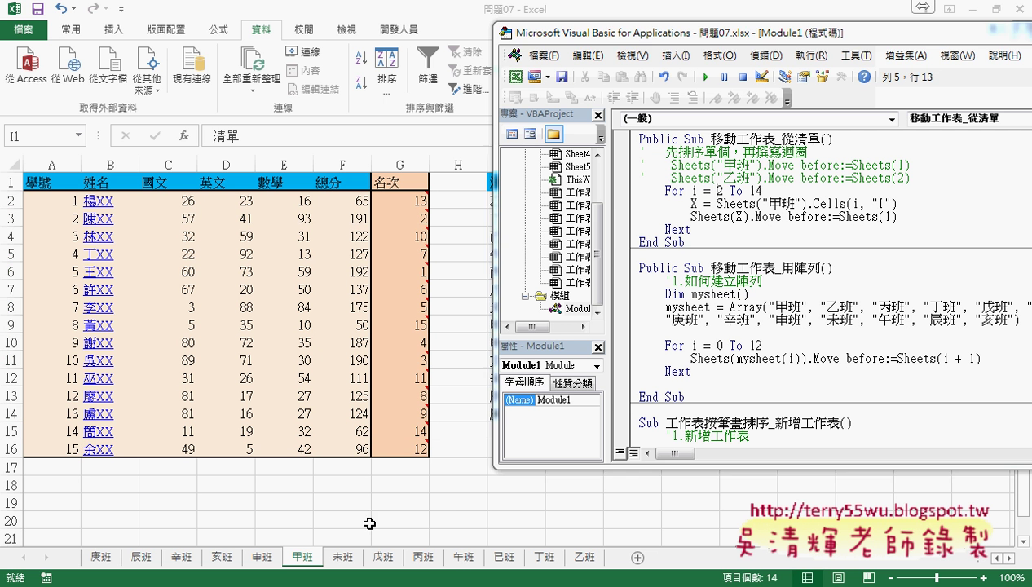
Step: Start stepping the macro and change the move line to before:=Sheets(i - 1)
{"action": "left_click", "coordinate": [857, 221]}
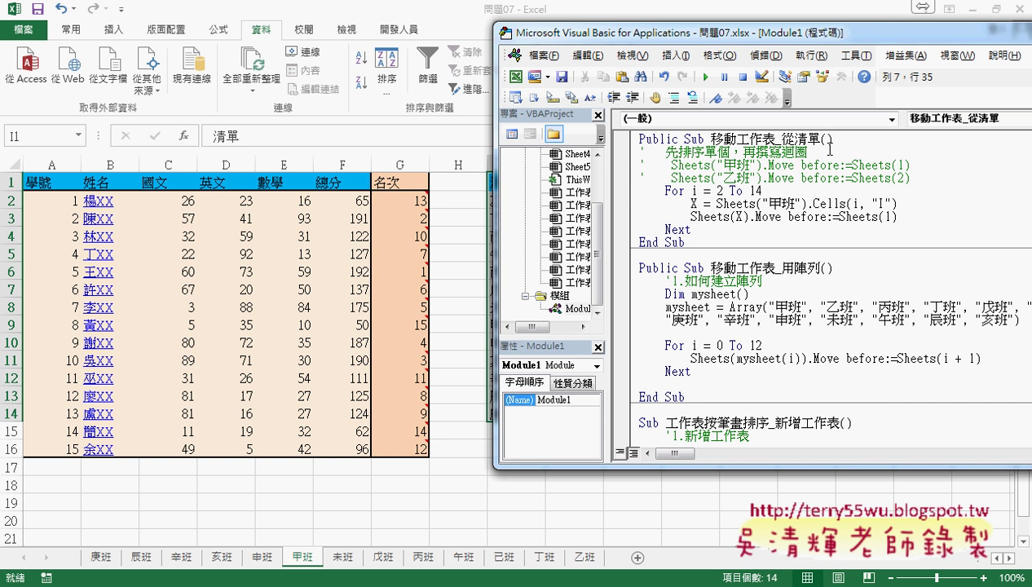
{"action": "key", "text": "F8"}
{"action": "key", "text": "F8"}
{"action": "key", "text": "F8"}
{"action": "key", "text": "F8"}
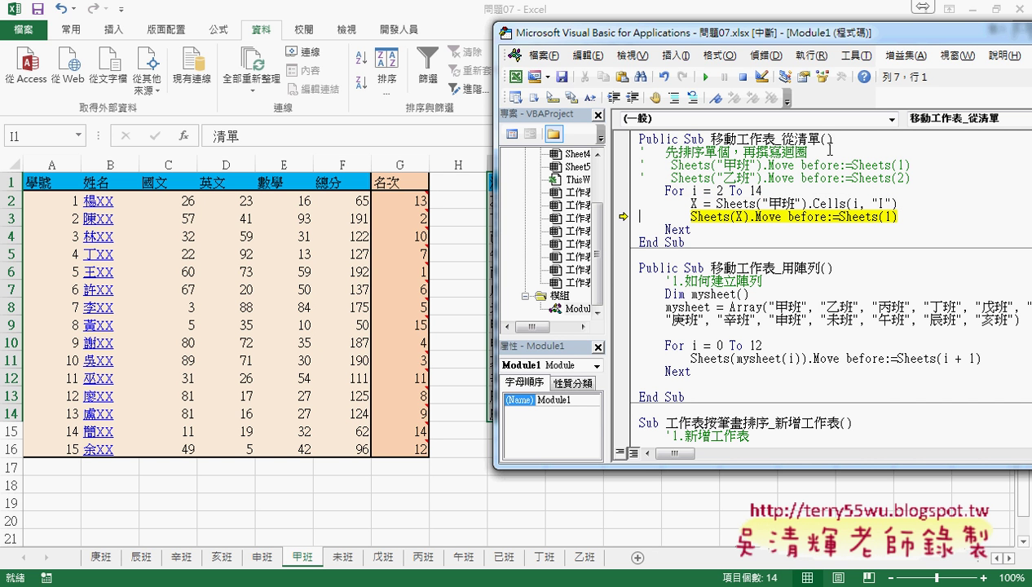
{"action": "mouse_move", "coordinate": [692, 203]}
{"action": "left_click", "coordinate": [877, 216]}
{"action": "type", "text": "i"}
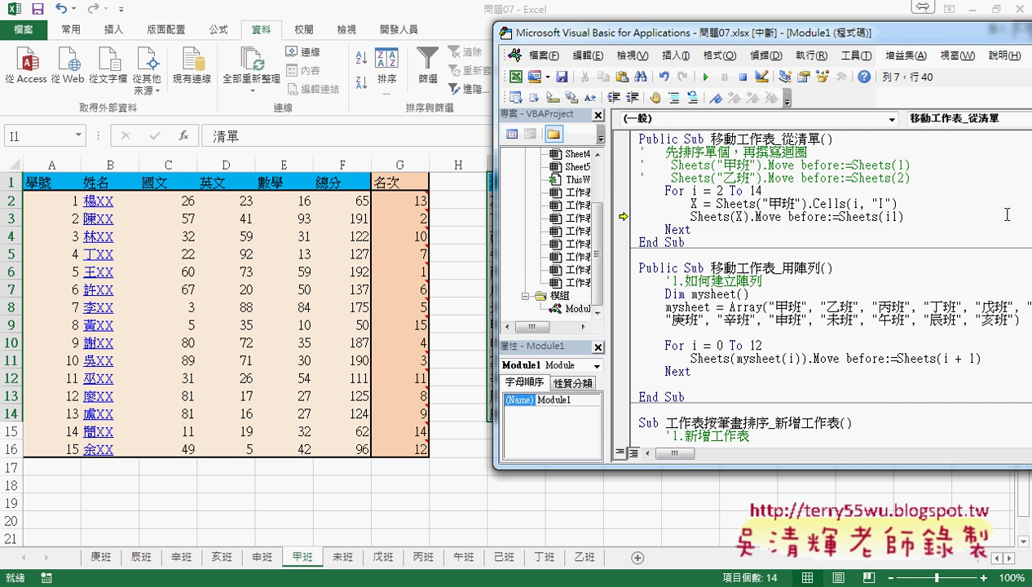
{"action": "type", "text": "+"}
{"action": "key", "text": "Down"}
{"action": "key", "text": "Down"}
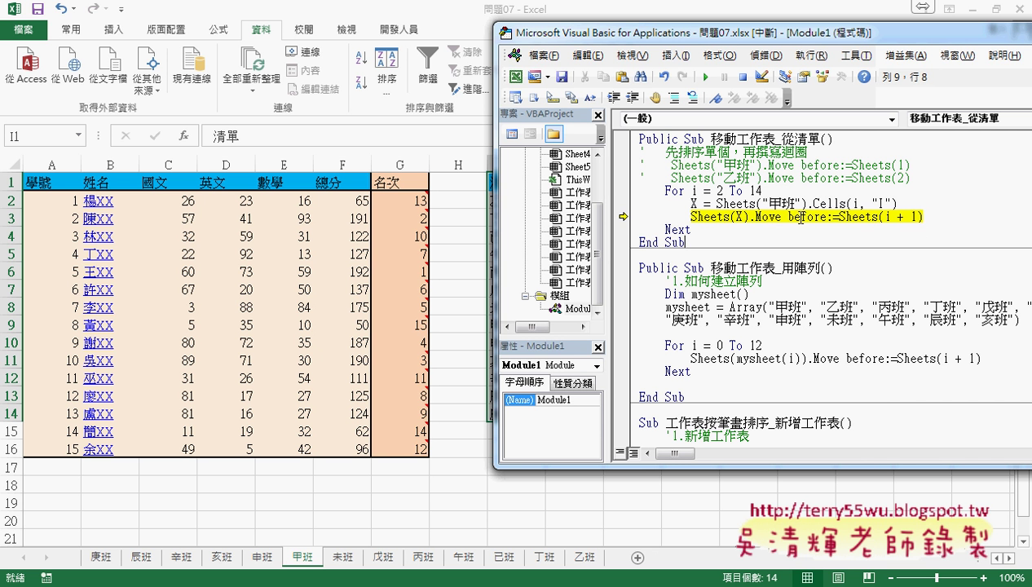
{"action": "left_click", "coordinate": [903, 217]}
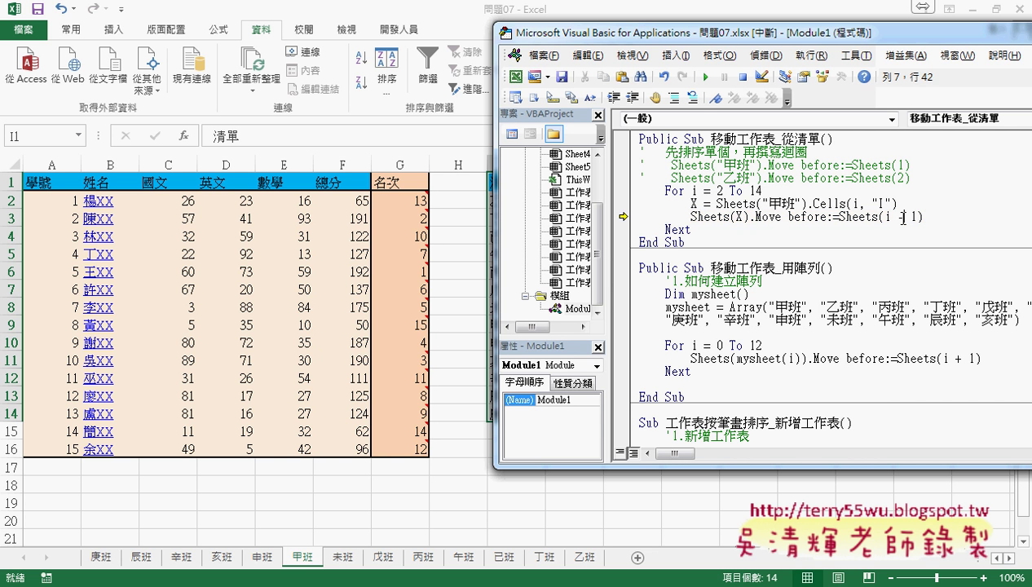
{"action": "key", "text": "Down"}
{"action": "key", "text": "Down"}
{"action": "key", "text": "Down"}
{"action": "key", "text": "Down"}
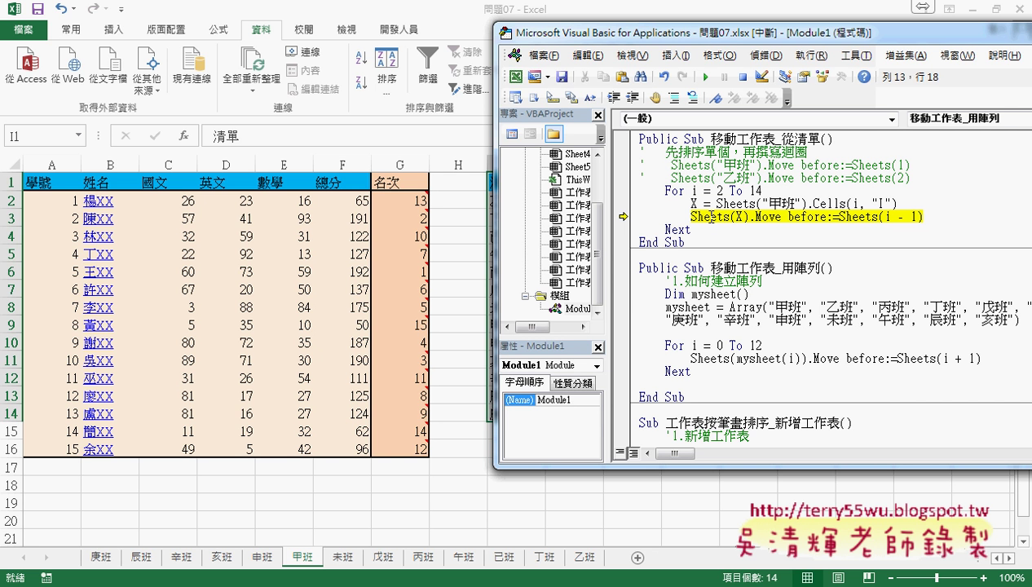
Step: Step through the move so 乙班 becomes the first sheet and reach the next iteration's move line
{"action": "key", "text": "F8"}
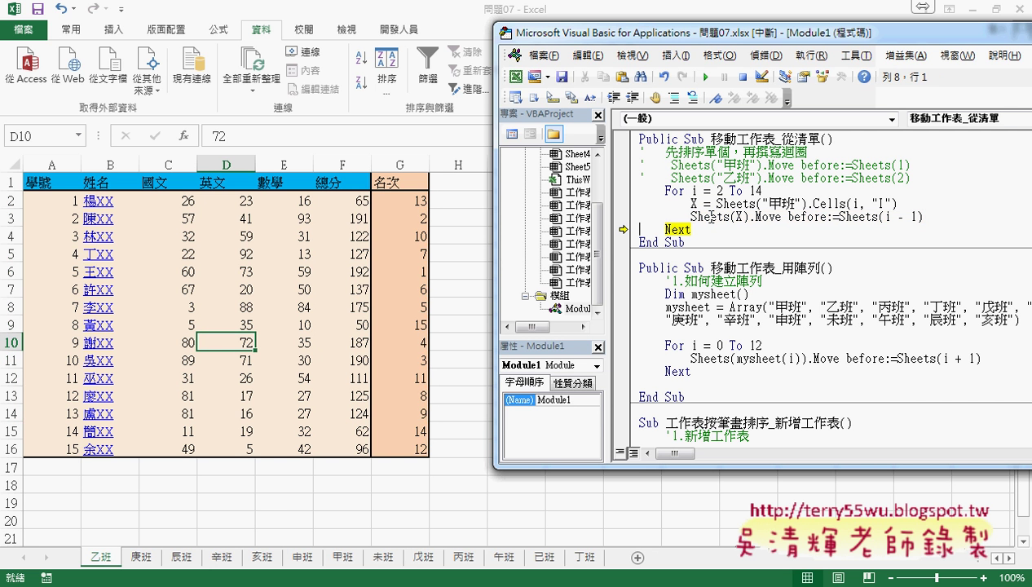
{"action": "key", "text": "F8"}
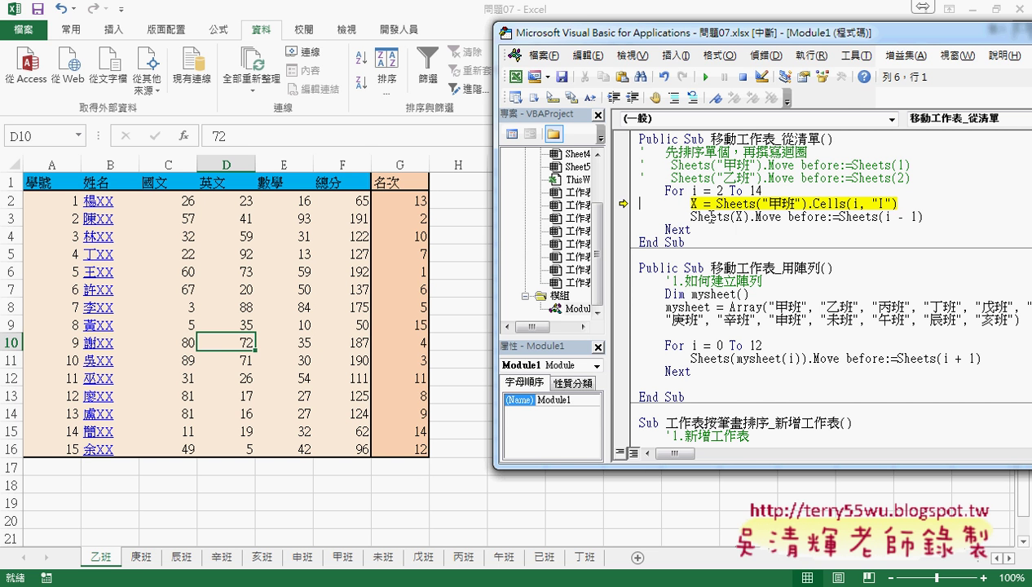
{"action": "key", "text": "F8"}
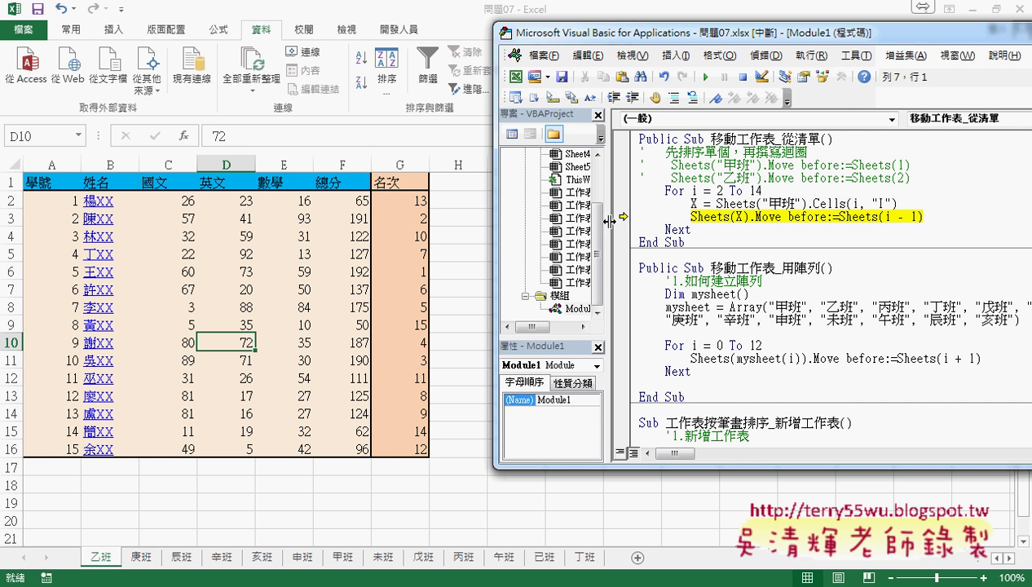
Step: Narrow the editor, view the 甲班 sheet's list, and return to the macro editor
{"action": "left_click_drag", "start_coordinate": [494, 215], "coordinate": [633, 215]}
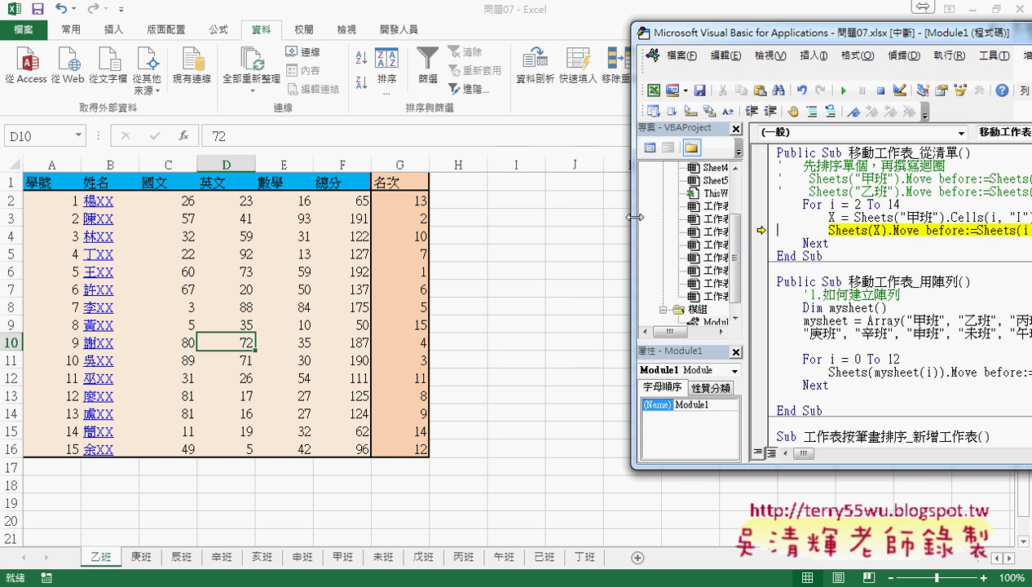
{"action": "left_click", "coordinate": [327, 562]}
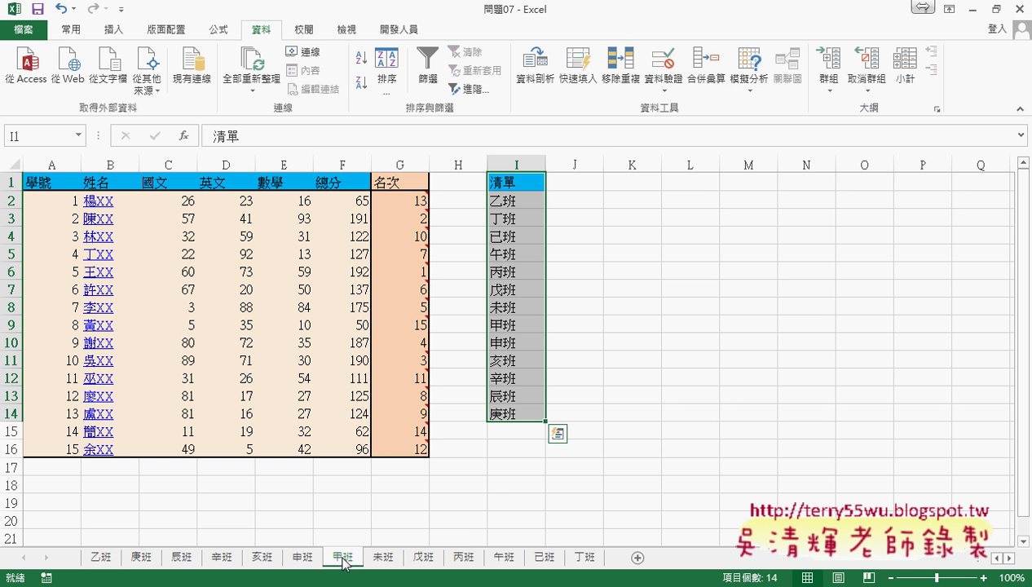
{"action": "mouse_move", "coordinate": [269, 584]}
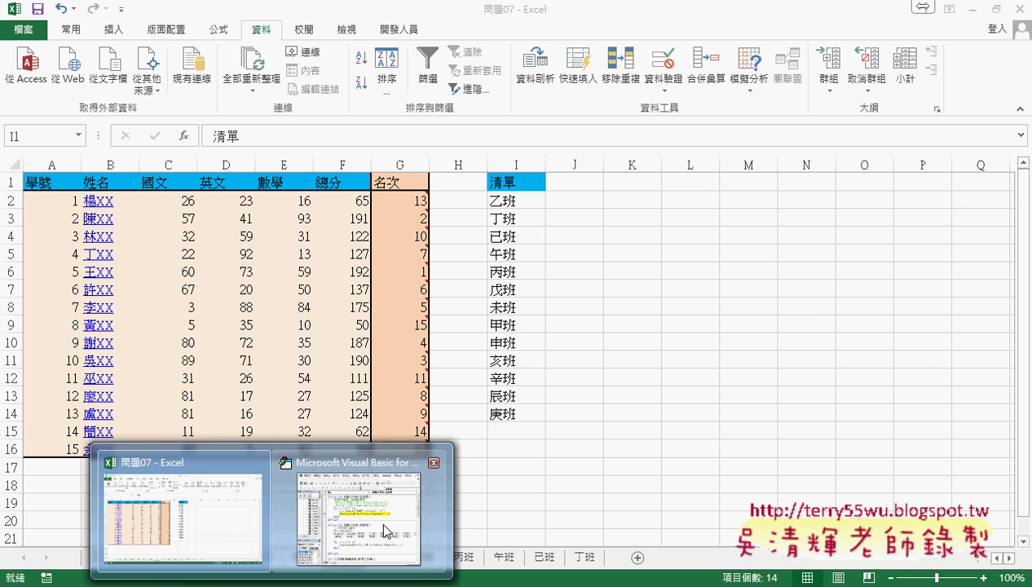
{"action": "left_click", "coordinate": [367, 513]}
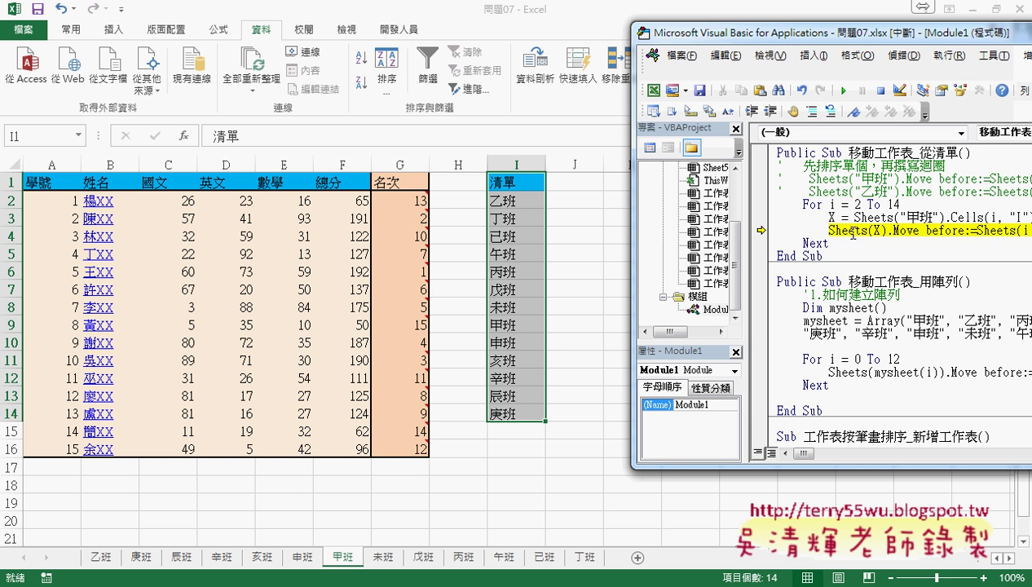
Step: Step the moves placing 丁班 and 已班 after 乙班, then let the macro finish and view 甲班
{"action": "mouse_move", "coordinate": [846, 230]}
{"action": "key", "text": "F8"}
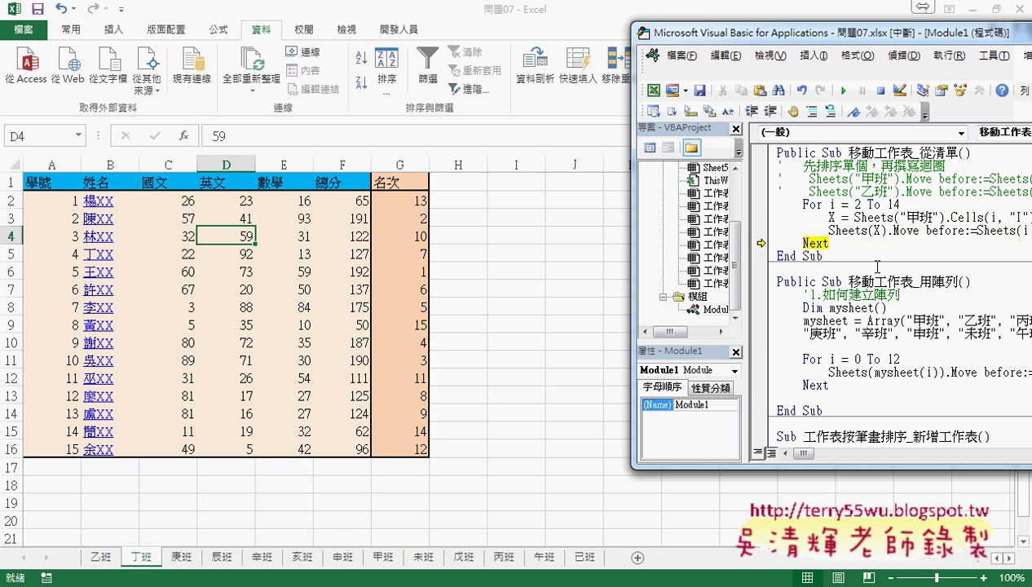
{"action": "key", "text": "F8"}
{"action": "key", "text": "F8"}
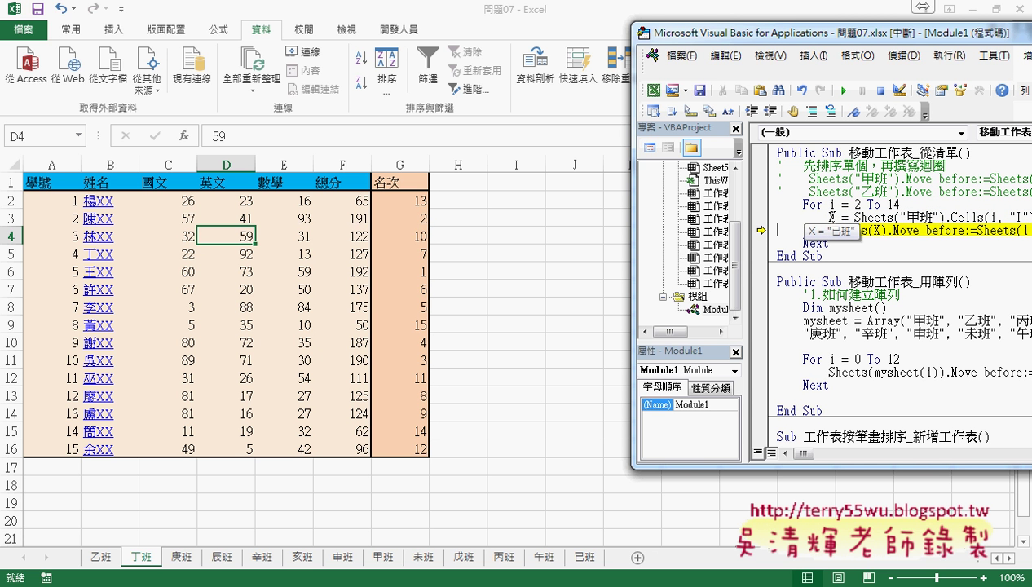
{"action": "key", "text": "F8"}
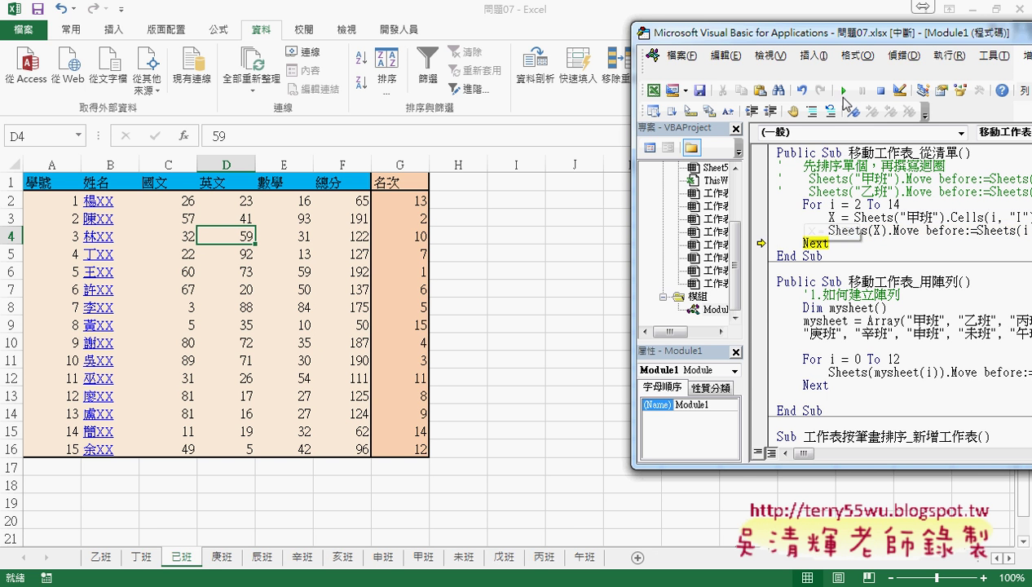
{"action": "left_click", "coordinate": [845, 91]}
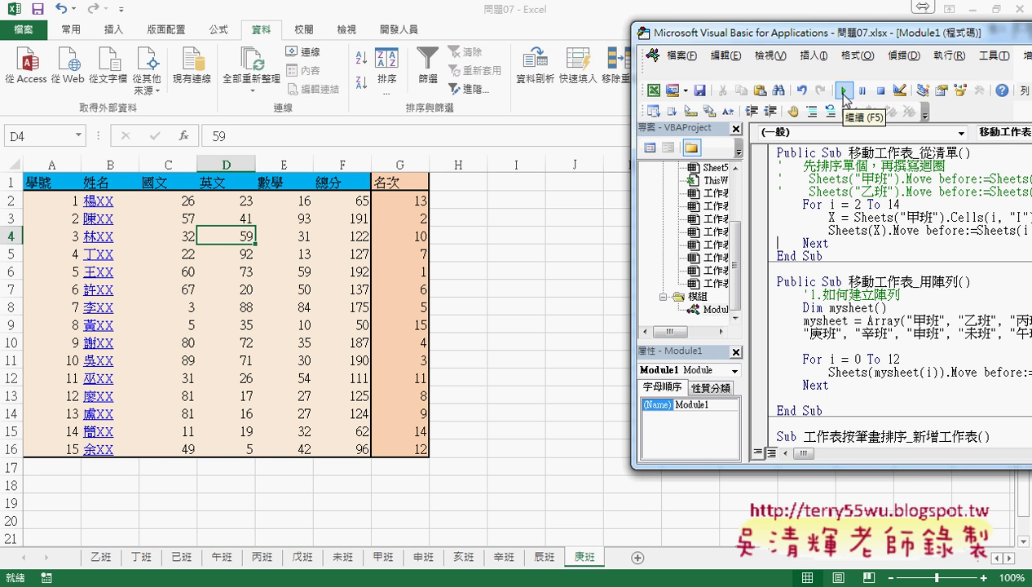
{"action": "left_click", "coordinate": [390, 561]}
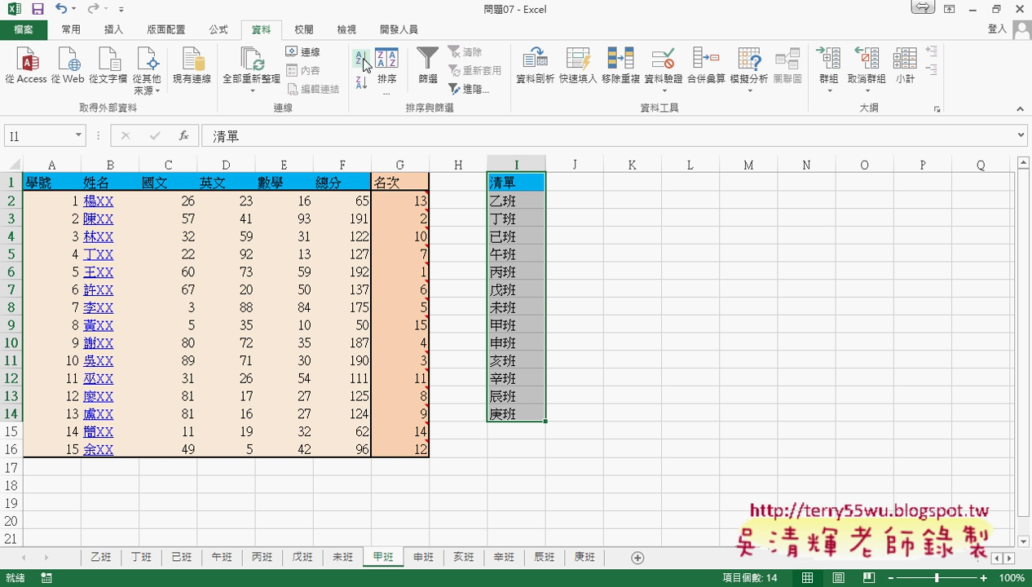
Step: Sort the 清單 list Z to A and rerun the macro from the Alt+F11 editor to reorder the tabs
{"action": "left_click", "coordinate": [364, 86]}
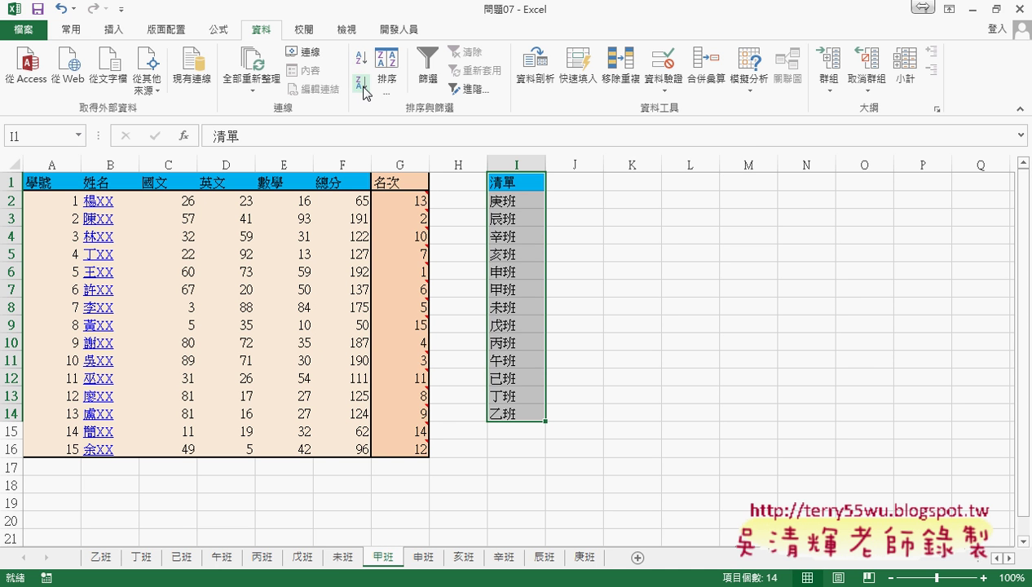
{"action": "key", "text": "alt+F11"}
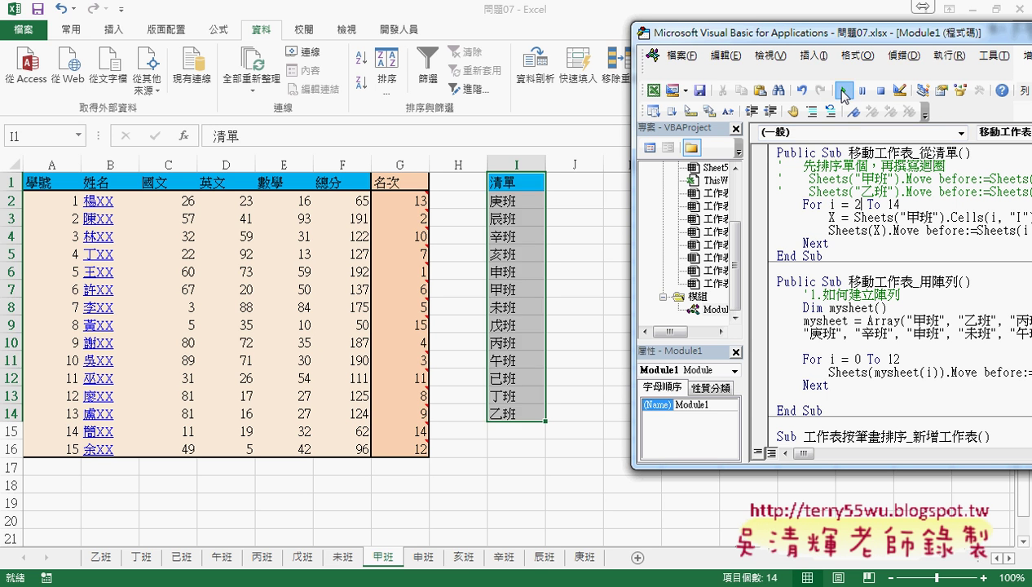
{"action": "left_click", "coordinate": [844, 90]}
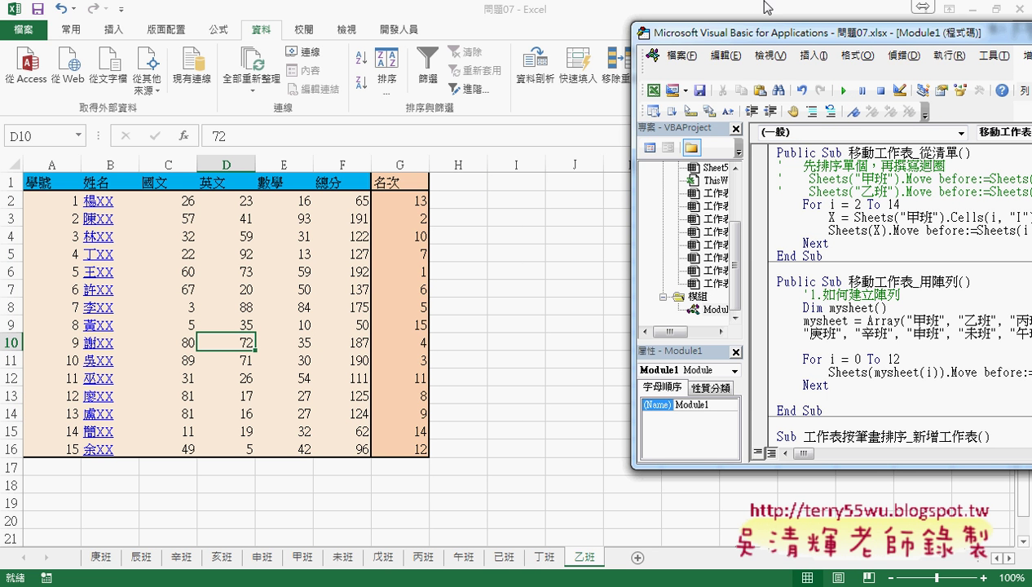
Step: Move the editor left, scroll to 工作表按筆畫排序_新增工作表, and start stepping it at Sheets.Add
{"action": "left_click_drag", "start_coordinate": [758, 40], "coordinate": [384, 39]}
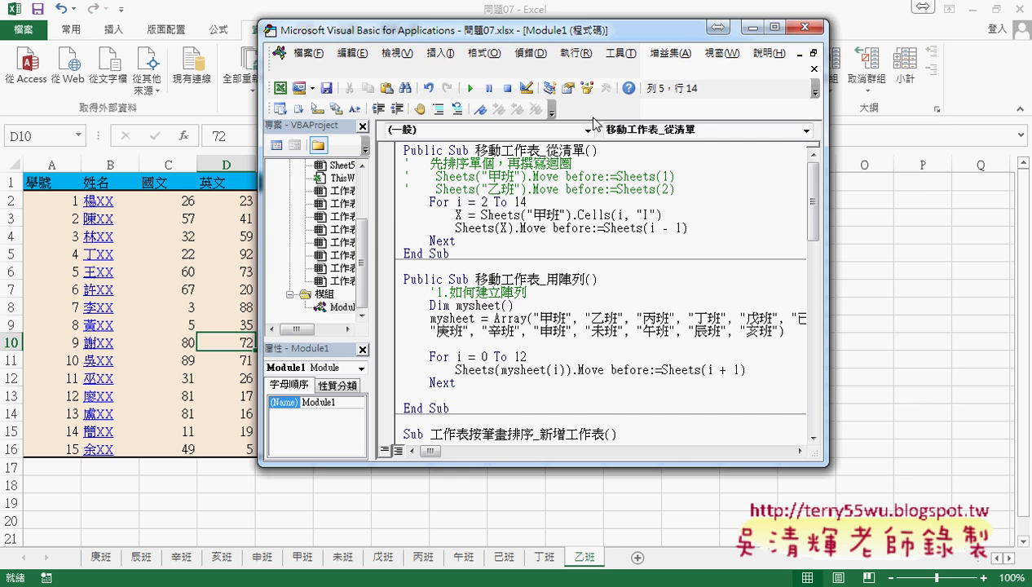
{"action": "left_click", "coordinate": [675, 228]}
{"action": "scroll", "coordinate": [693, 228], "scroll_direction": "down", "scroll_amount": 2}
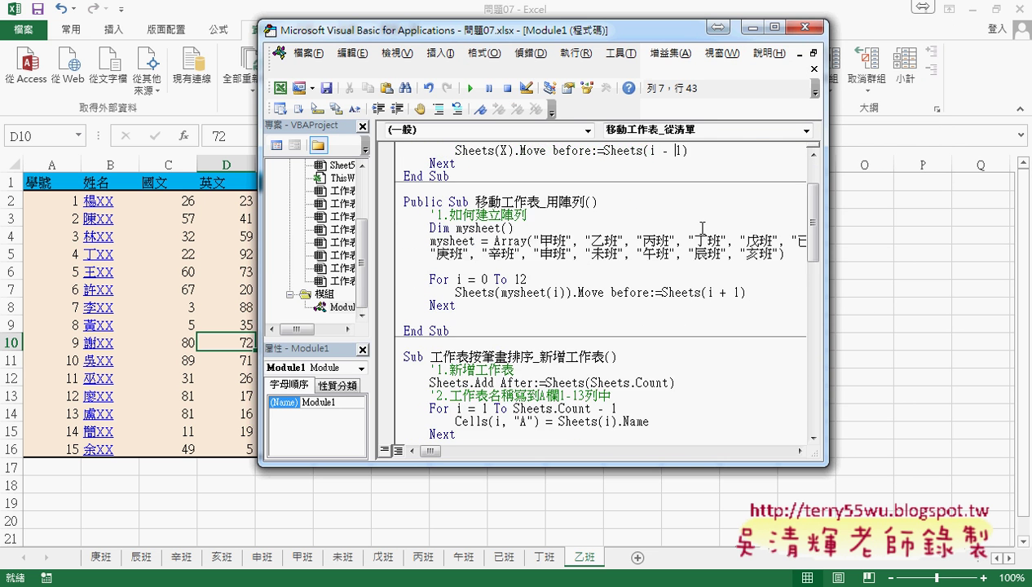
{"action": "scroll", "coordinate": [702, 229], "scroll_direction": "down", "scroll_amount": 2}
{"action": "scroll", "coordinate": [702, 229], "scroll_direction": "down", "scroll_amount": 2}
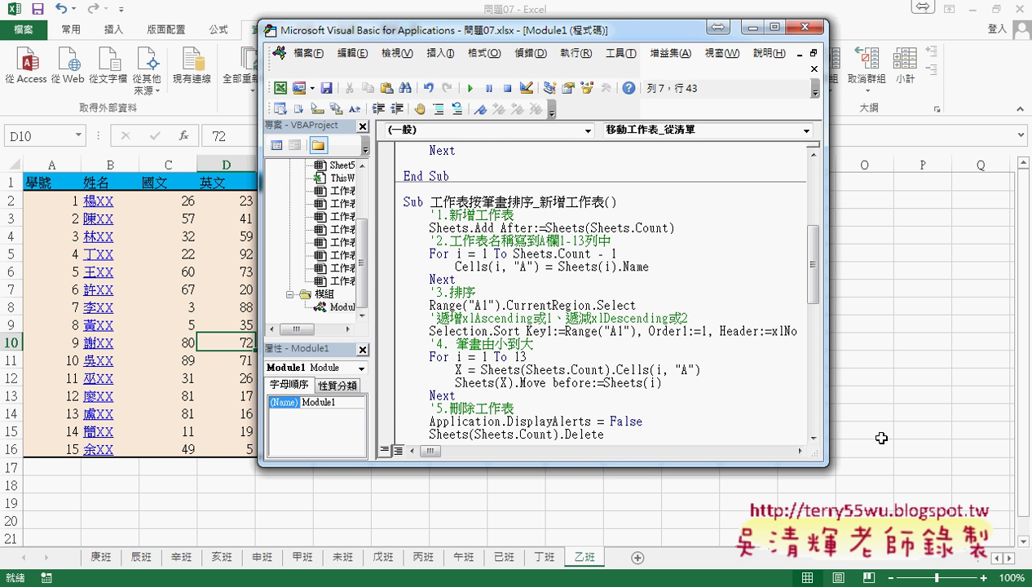
{"action": "scroll", "coordinate": [689, 343], "scroll_direction": "down", "scroll_amount": 2}
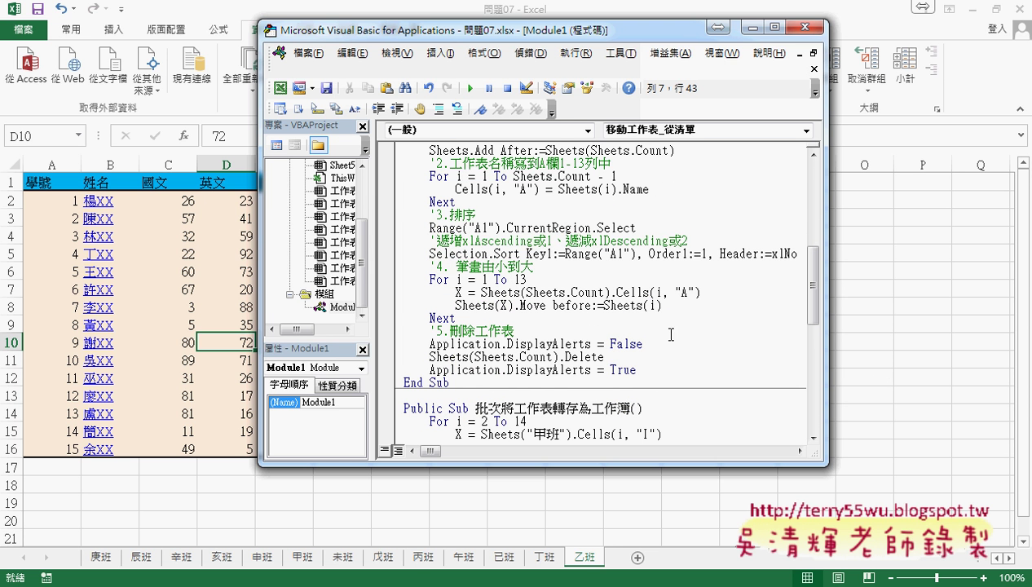
{"action": "scroll", "coordinate": [512, 250], "scroll_direction": "up", "scroll_amount": 1}
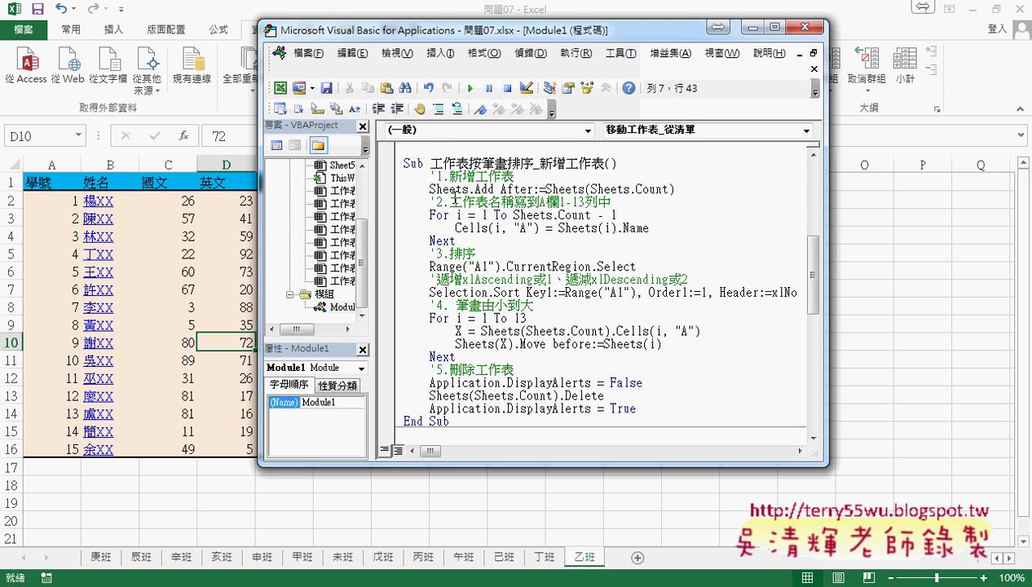
{"action": "left_click", "coordinate": [429, 163]}
{"action": "left_click_drag", "start_coordinate": [429, 163], "coordinate": [535, 163]}
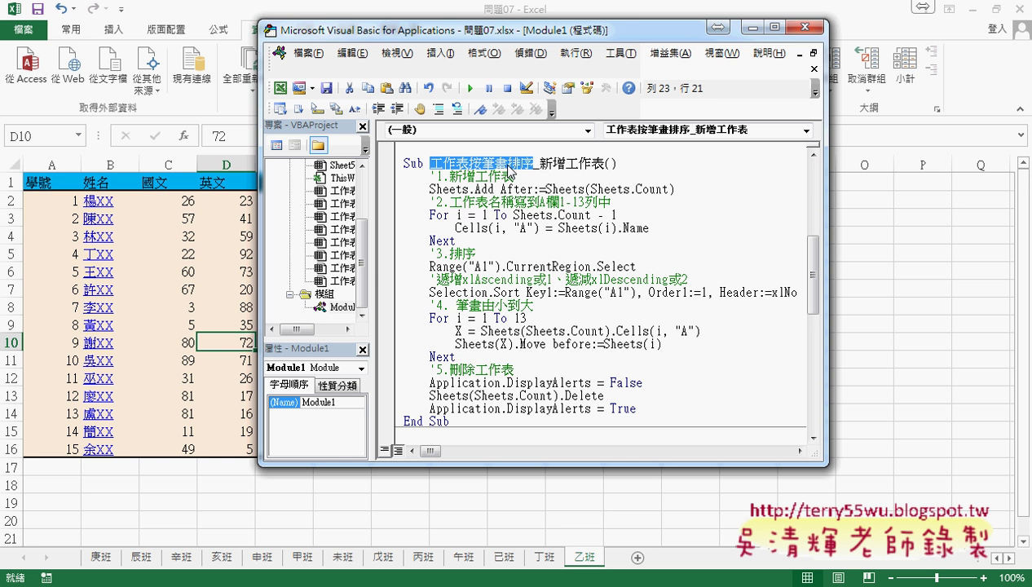
{"action": "left_click_drag", "start_coordinate": [539, 163], "coordinate": [603, 163]}
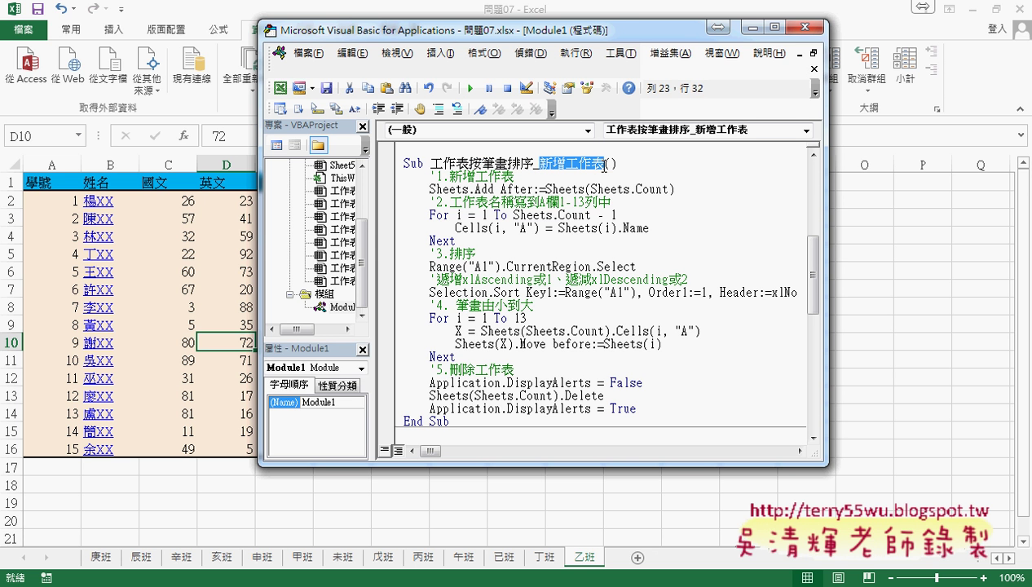
{"action": "key", "text": "F8"}
{"action": "key", "text": "F8"}
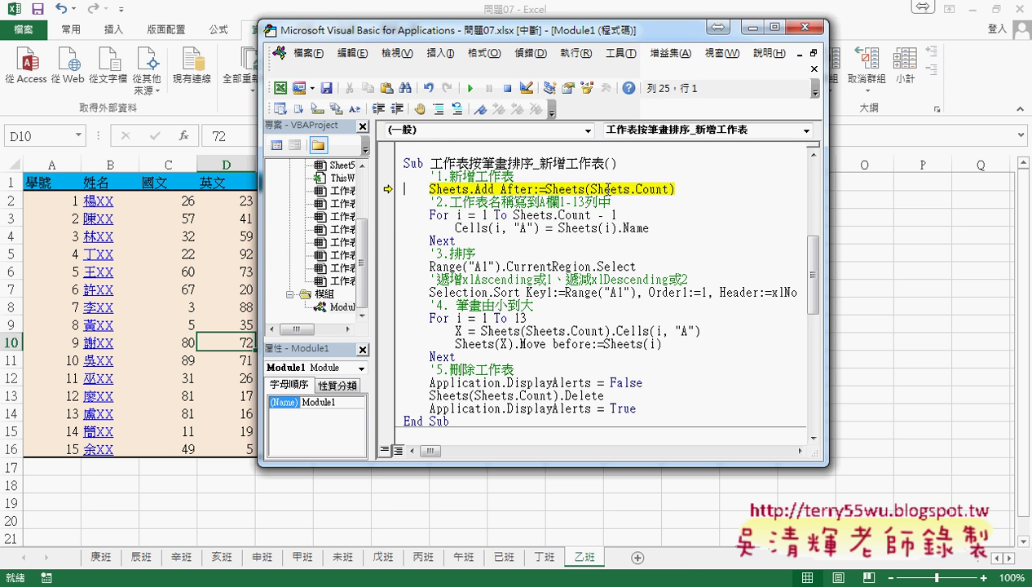
Step: Step through Sheets.Add and the loop, writing 庚班 through 丁班 into A1:A12 of the new 工作表2
{"action": "key", "text": "F8"}
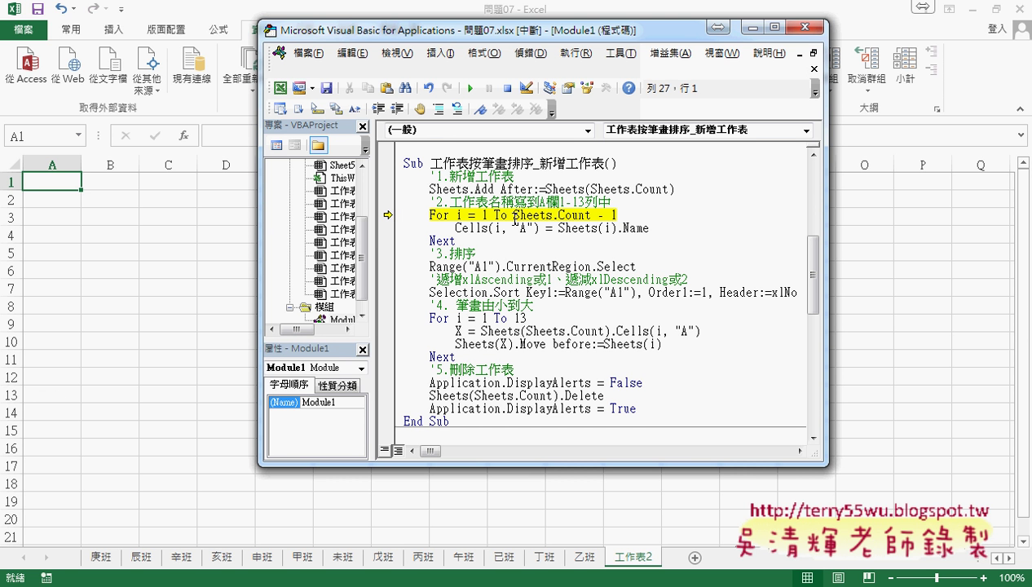
{"action": "mouse_move", "coordinate": [587, 214]}
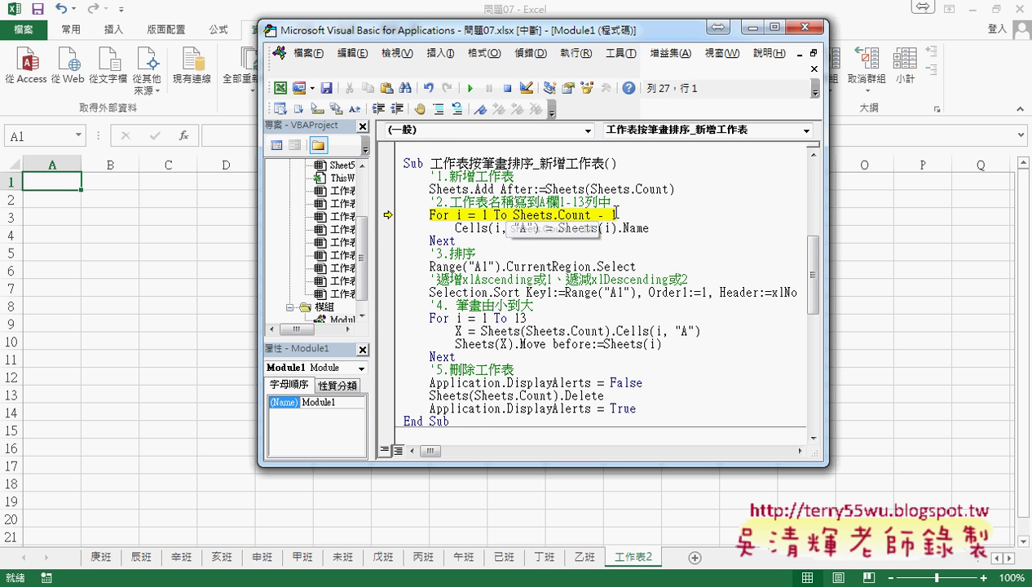
{"action": "left_click_drag", "start_coordinate": [616, 215], "coordinate": [513, 220]}
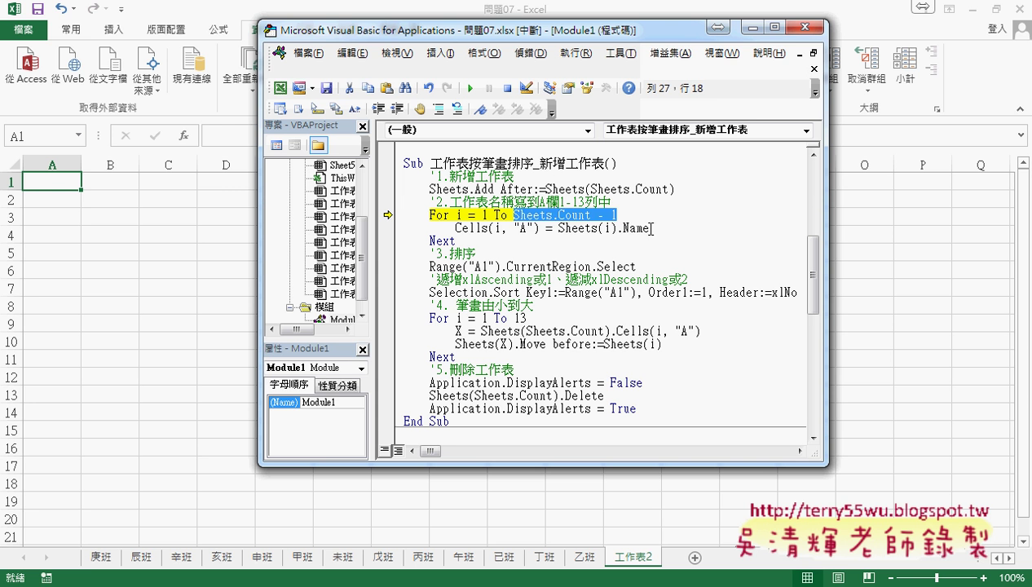
{"action": "left_click_drag", "start_coordinate": [649, 228], "coordinate": [560, 229]}
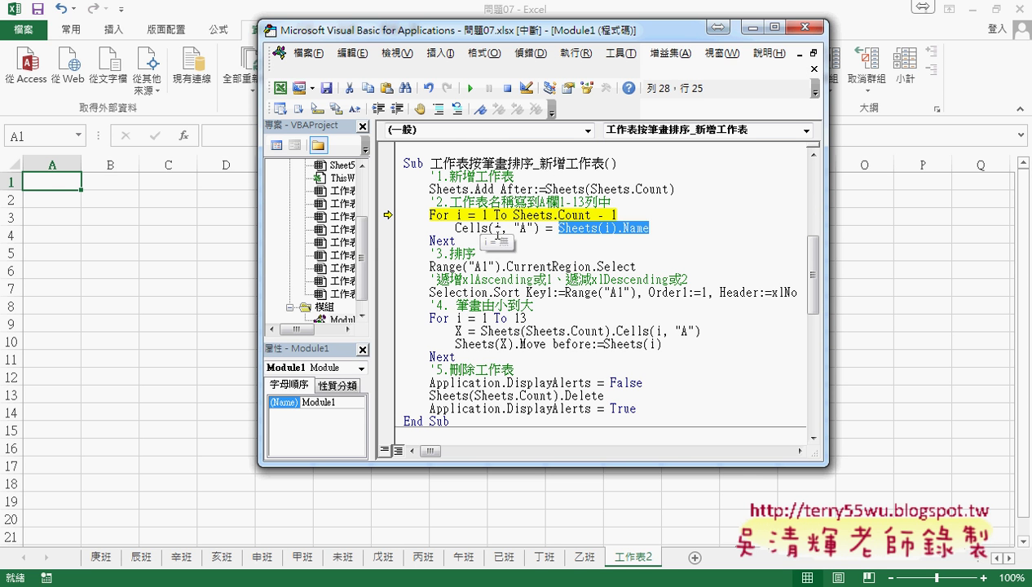
{"action": "key", "text": "F8"}
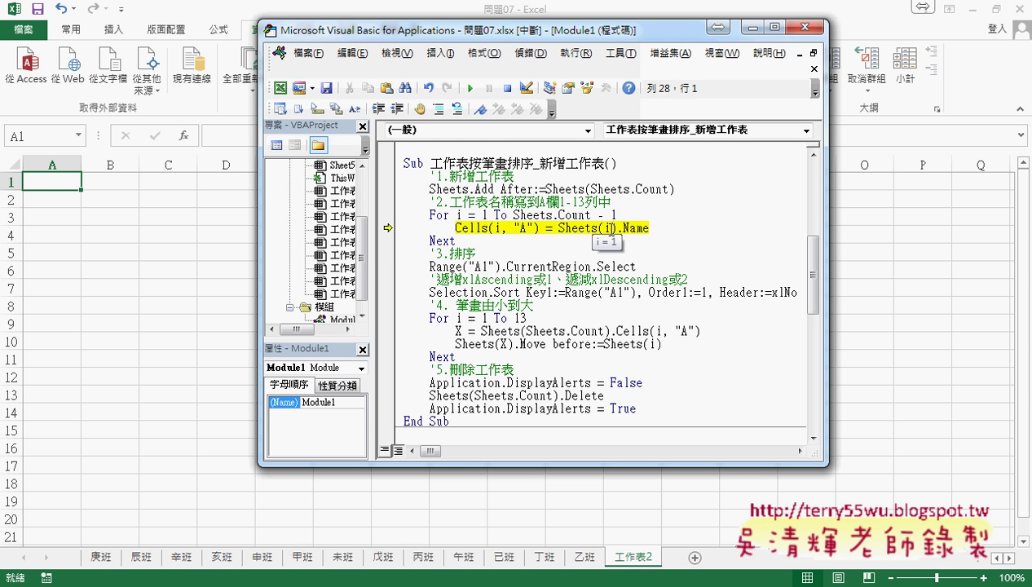
{"action": "key", "text": "F8"}
{"action": "key", "text": "F8"}
{"action": "key", "text": "F8"}
{"action": "key", "text": "F8"}
{"action": "key", "text": "F8"}
{"action": "key", "text": "F8"}
{"action": "key", "text": "F8"}
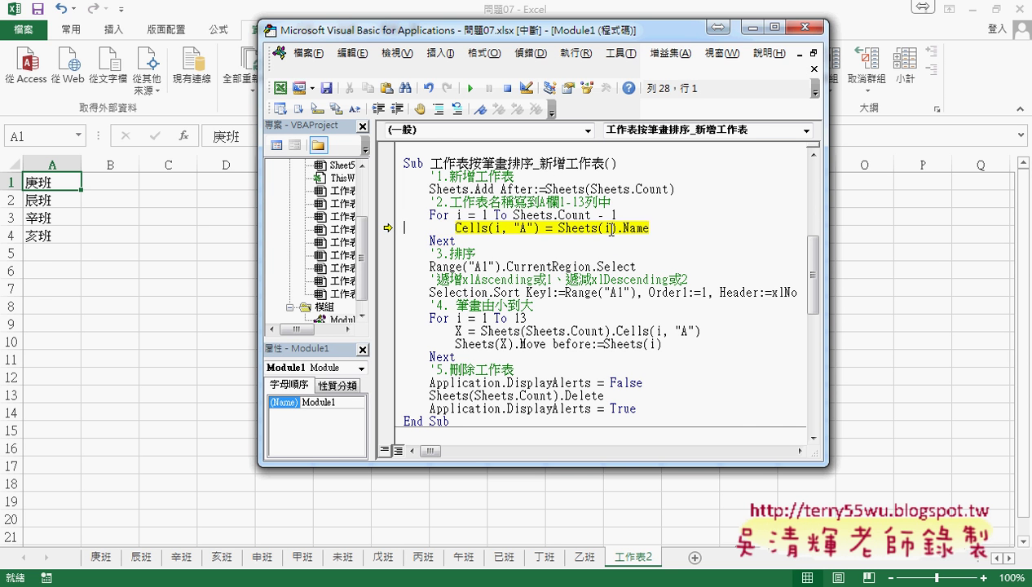
{"action": "key", "text": "F8"}
{"action": "key", "text": "F8"}
{"action": "key", "text": "F8"}
{"action": "key", "text": "F8"}
{"action": "key", "text": "F8"}
{"action": "key", "text": "F8"}
{"action": "key", "text": "F8"}
{"action": "key", "text": "F8"}
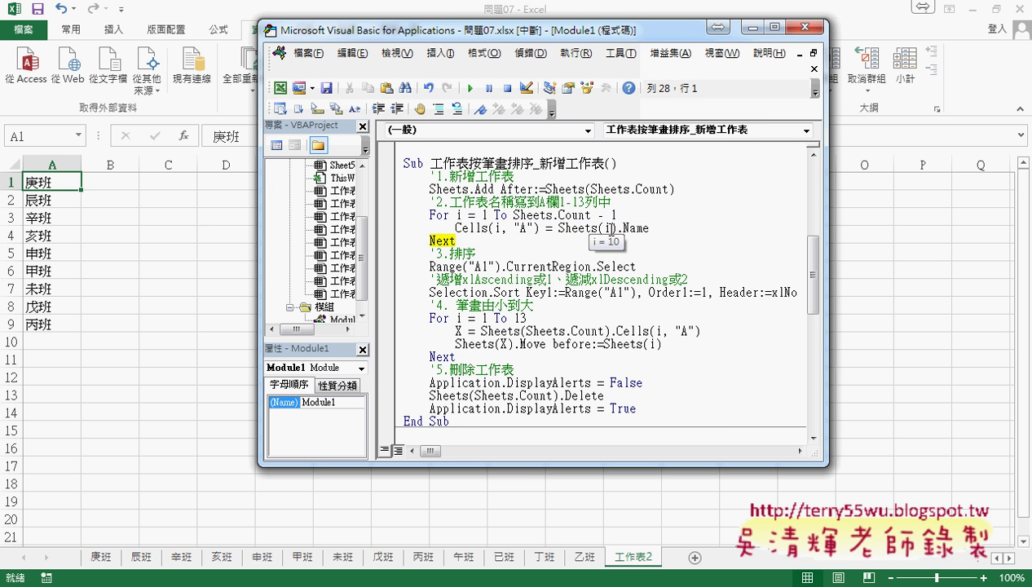
{"action": "key", "text": "F8"}
{"action": "key", "text": "F8"}
{"action": "key", "text": "F8"}
{"action": "key", "text": "F8"}
{"action": "key", "text": "F8"}
{"action": "key", "text": "F8"}
{"action": "key", "text": "F8"}
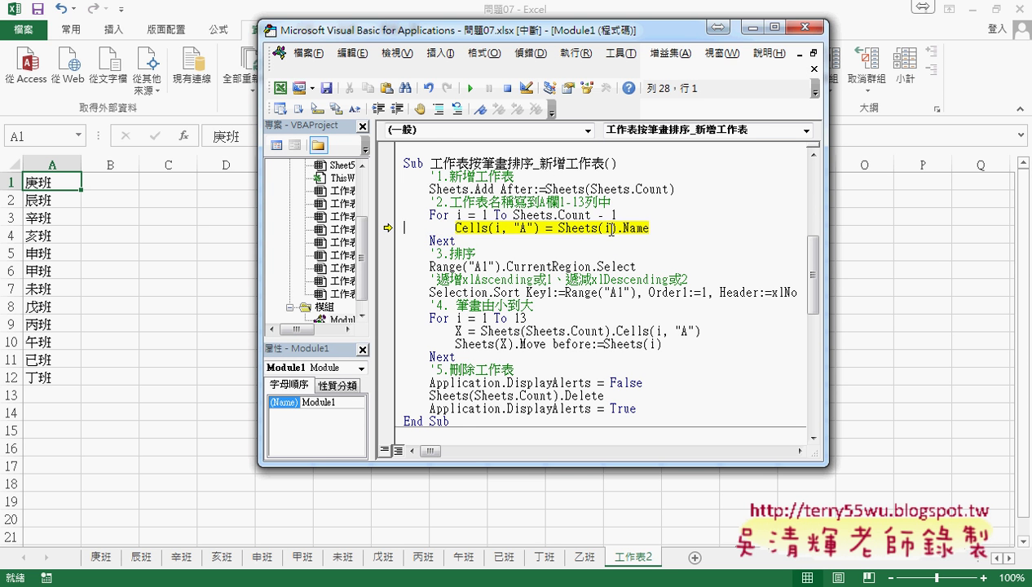
{"action": "key", "text": "F8"}
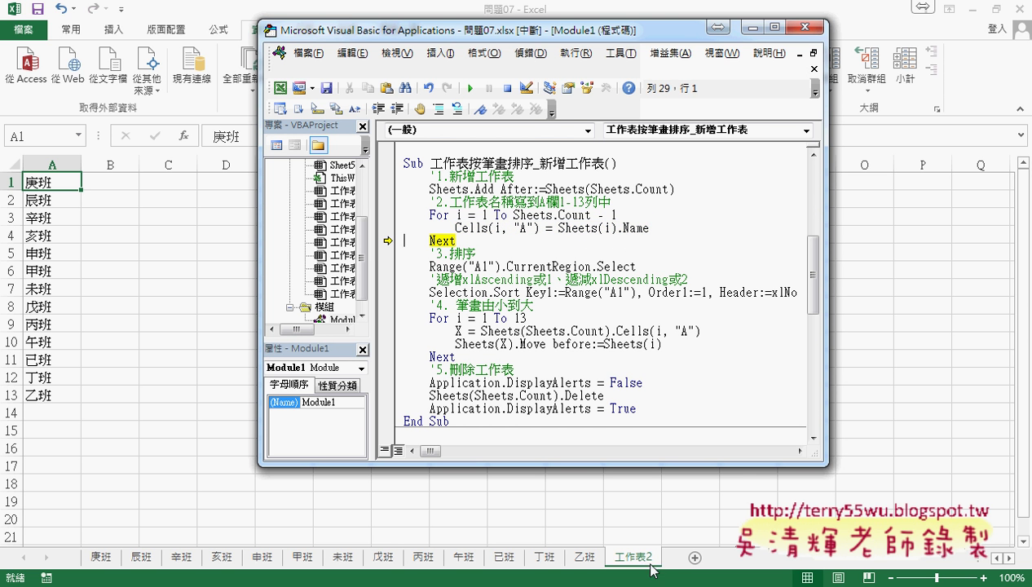
Step: Finish the loop with 乙班 in A13 and run CurrentRegion.Select, pausing before Selection.Sort
{"action": "key", "text": "F8"}
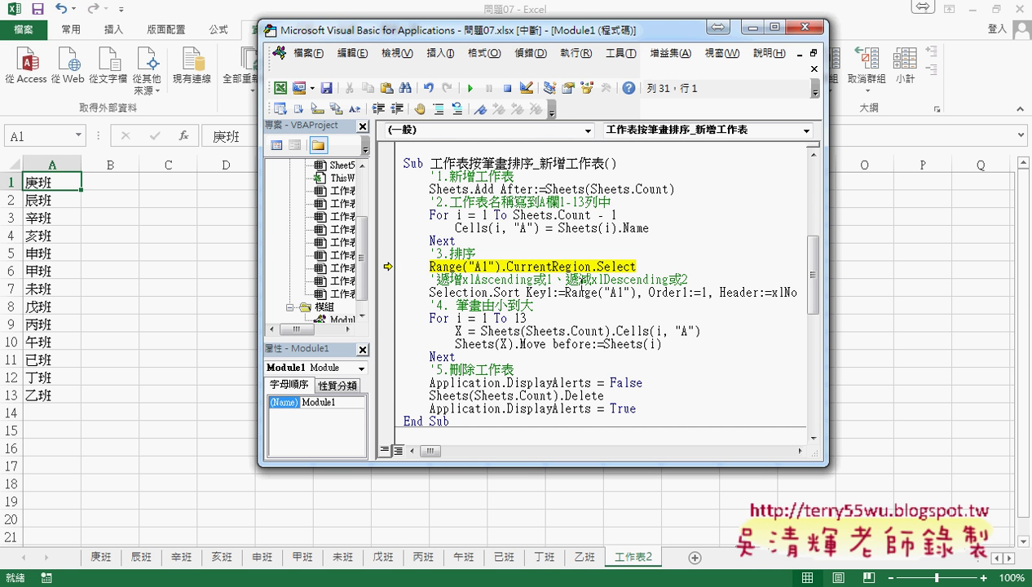
{"action": "key", "text": "F8"}
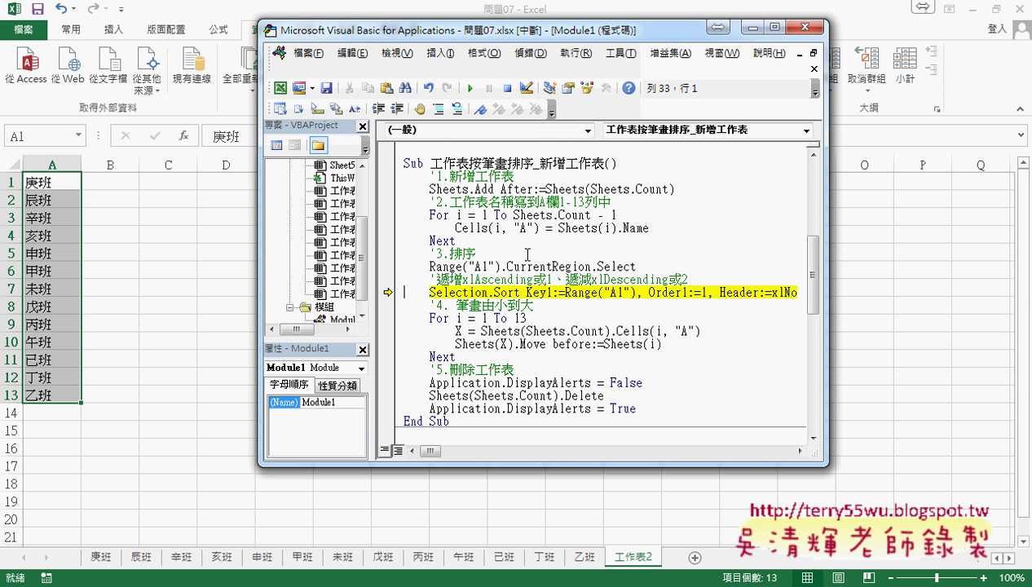
{"action": "left_click_drag", "start_coordinate": [507, 266], "coordinate": [632, 271]}
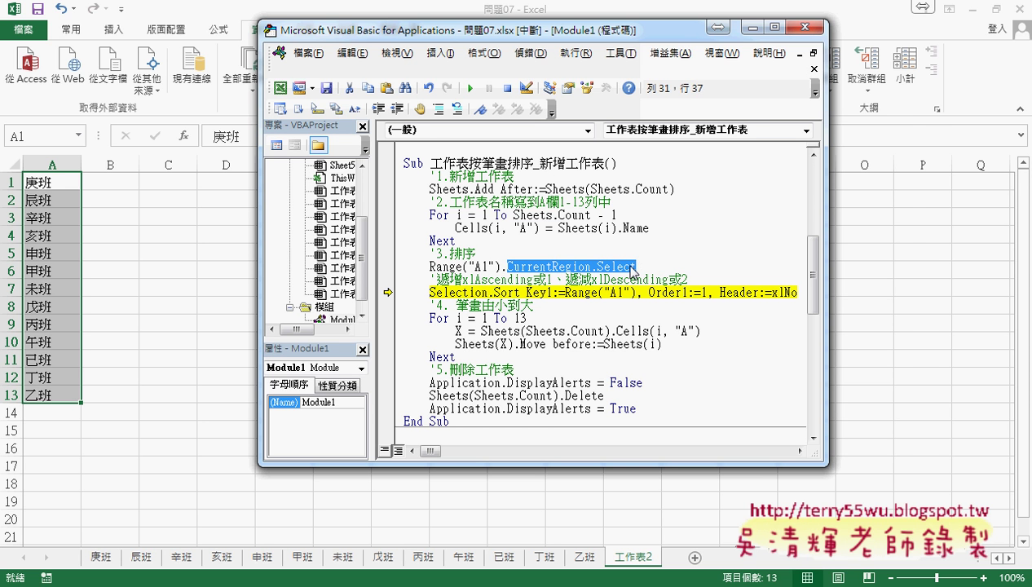
{"action": "left_click_drag", "start_coordinate": [827, 273], "coordinate": [937, 275]}
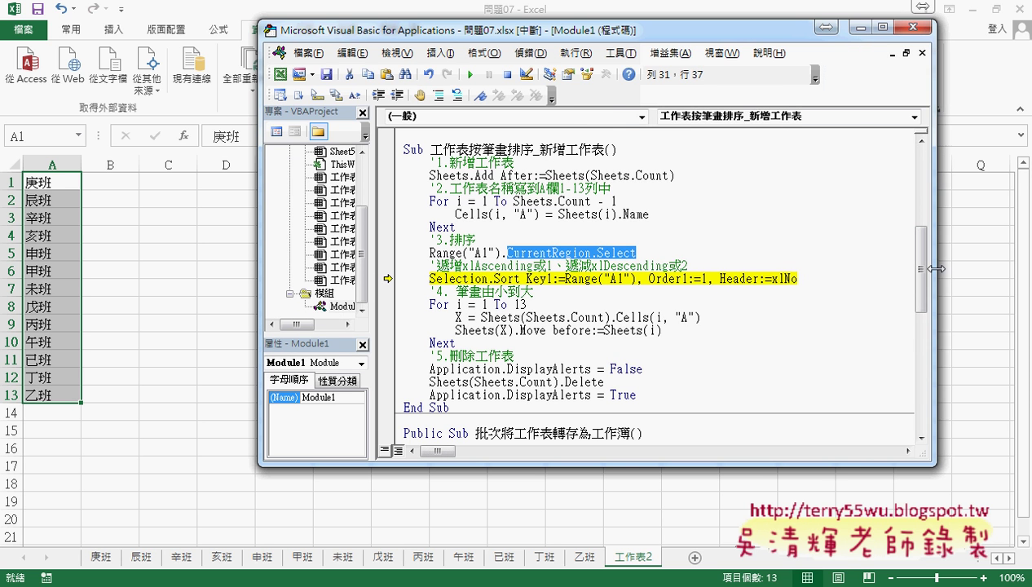
{"action": "left_click", "coordinate": [515, 279]}
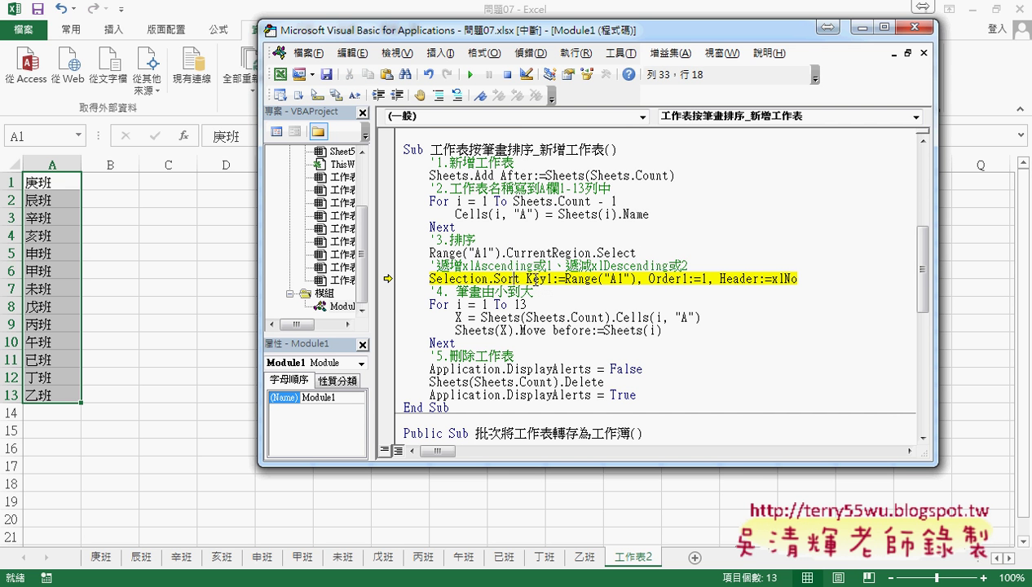
{"action": "left_click_drag", "start_coordinate": [488, 279], "coordinate": [518, 279]}
{"action": "mouse_move", "coordinate": [567, 279]}
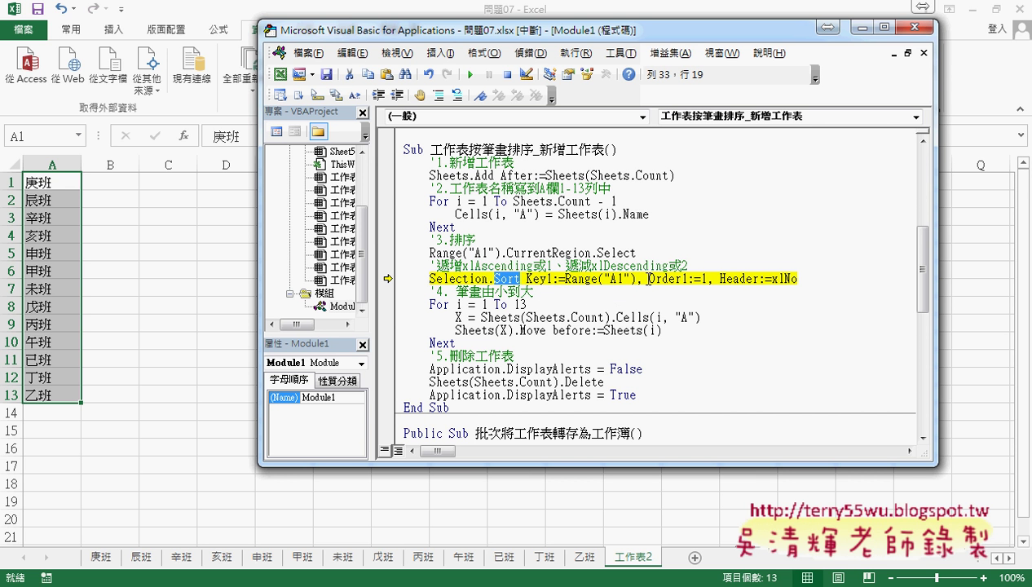
{"action": "left_click", "coordinate": [539, 281]}
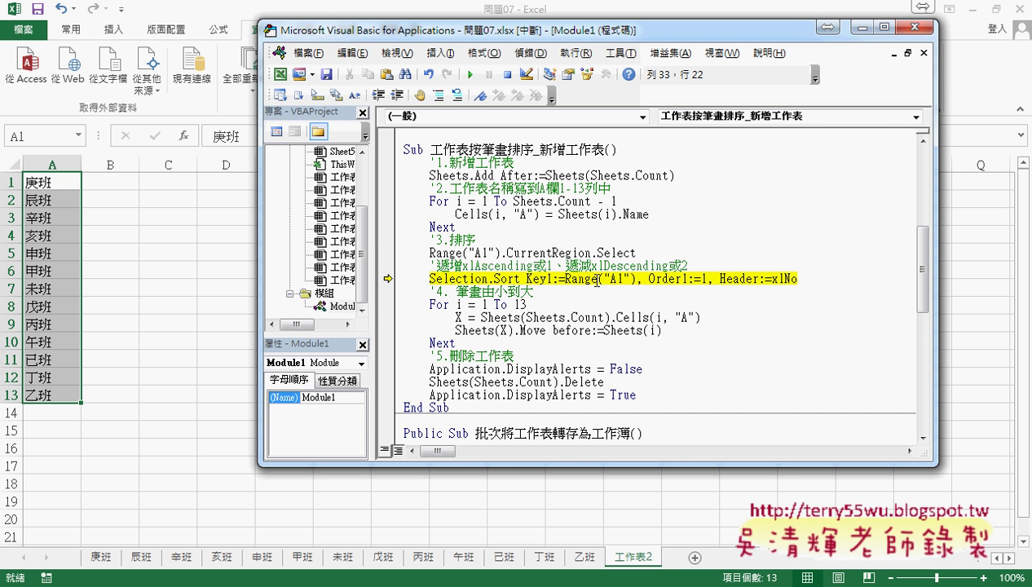
{"action": "mouse_move", "coordinate": [588, 280]}
{"action": "double_click", "coordinate": [697, 279]}
{"action": "left_click", "coordinate": [808, 279]}
{"action": "left_click_drag", "start_coordinate": [808, 280], "coordinate": [719, 279]}
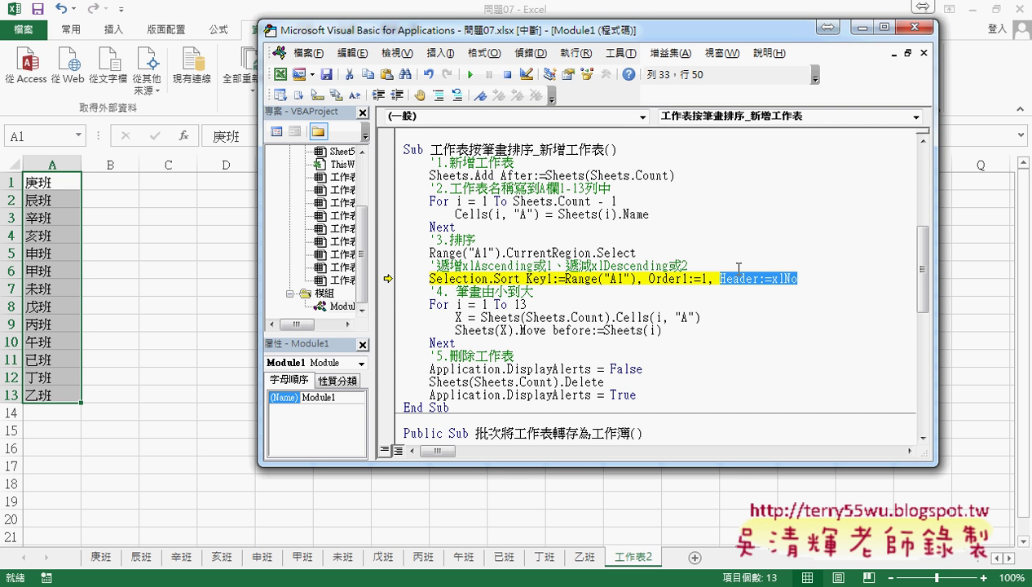
Step: Run the Sort line, ordering the 工作表2 name list ascending by stroke count
{"action": "key", "text": "F8"}
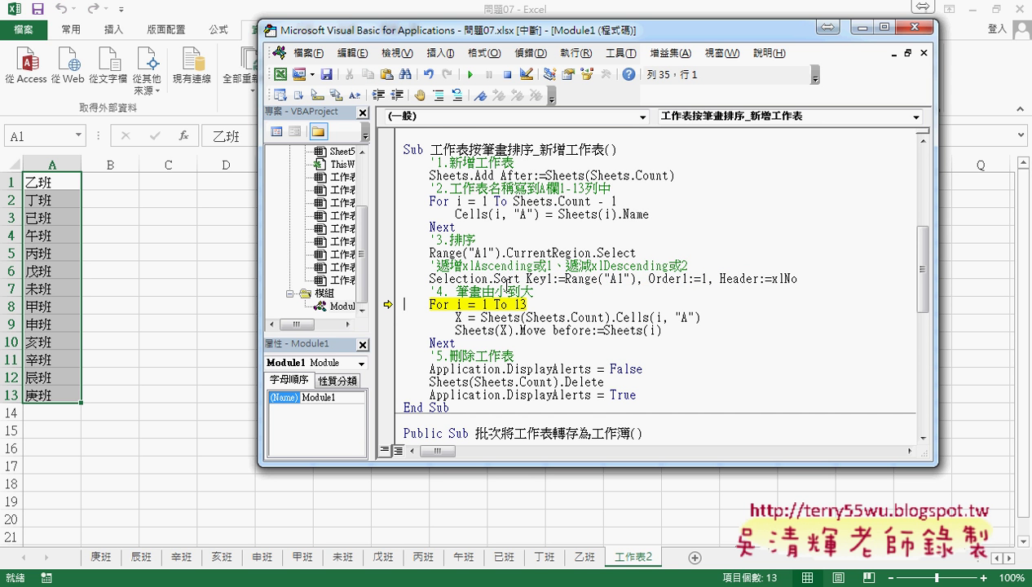
{"action": "left_click_drag", "start_coordinate": [430, 279], "coordinate": [797, 279]}
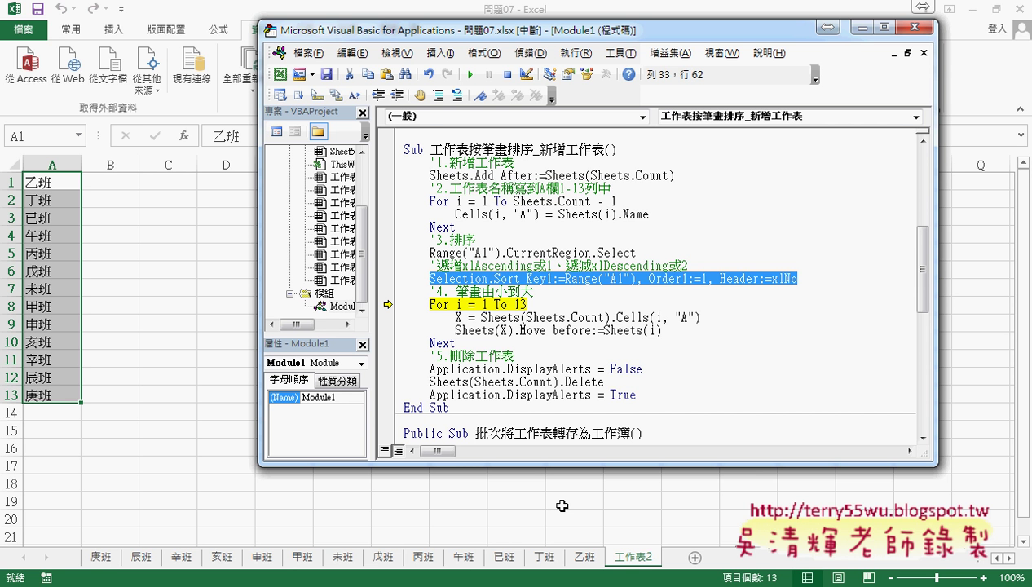
{"action": "key", "text": "F8"}
{"action": "key", "text": "F8"}
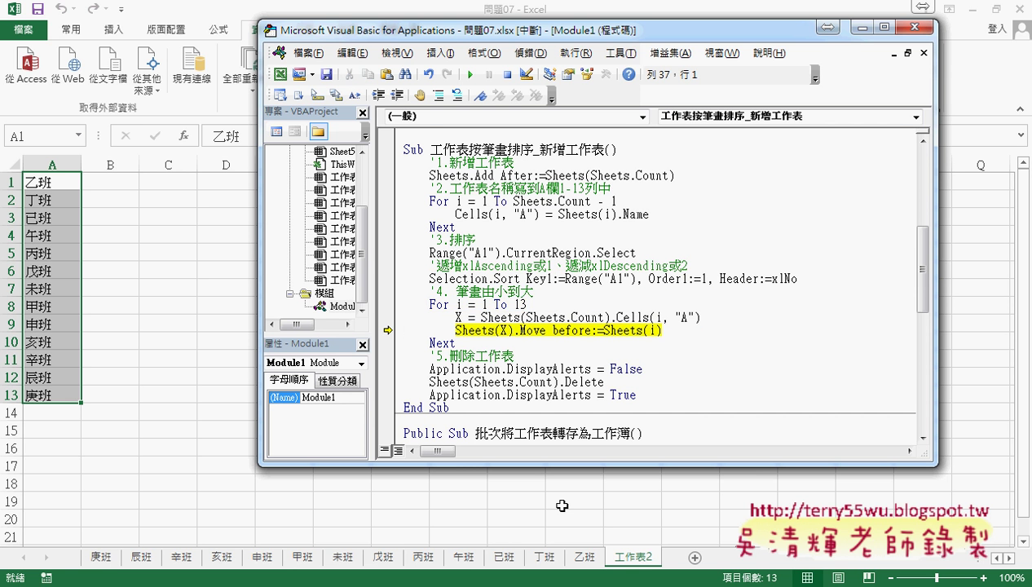
Step: Review the loop's 1 To 13 bounds and Cells(i, "A"), then step to move 乙班 to the first tab
{"action": "mouse_move", "coordinate": [458, 316]}
{"action": "left_click_drag", "start_coordinate": [617, 317], "coordinate": [714, 316]}
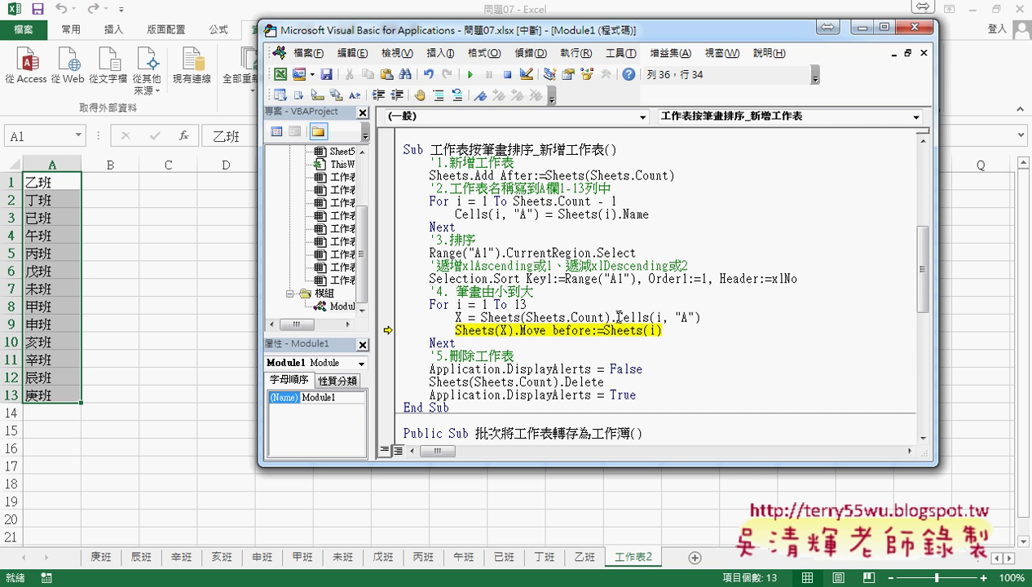
{"action": "double_click", "coordinate": [484, 305]}
{"action": "double_click", "coordinate": [520, 305]}
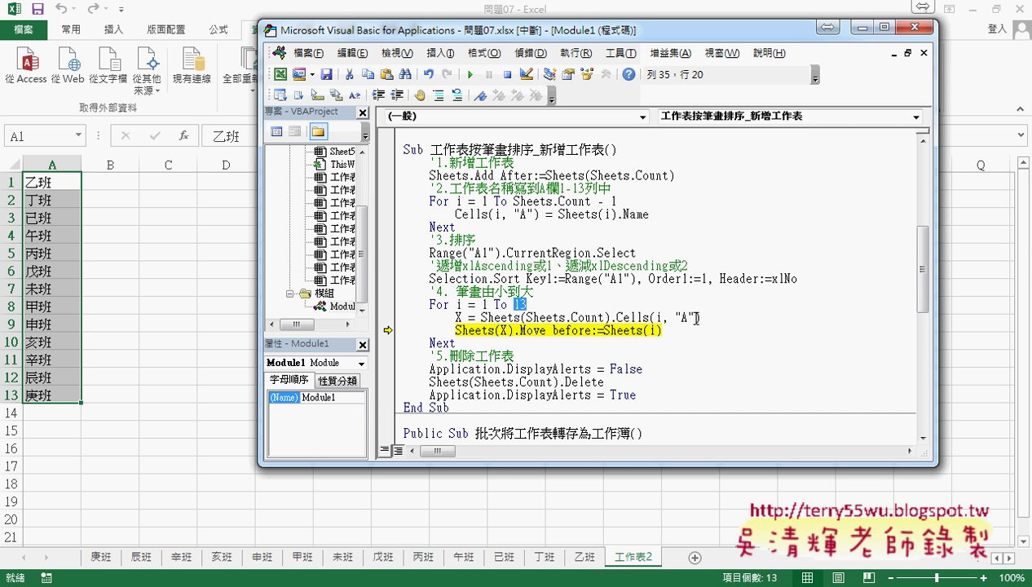
{"action": "left_click_drag", "start_coordinate": [695, 317], "coordinate": [481, 317]}
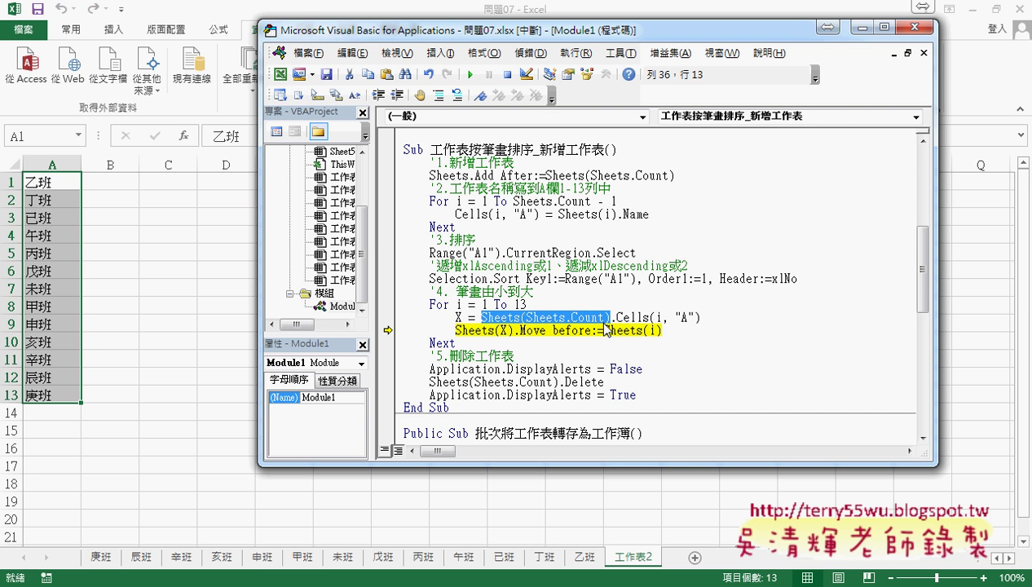
{"action": "mouse_move", "coordinate": [458, 317]}
{"action": "key", "text": "F8"}
{"action": "mouse_move", "coordinate": [605, 316]}
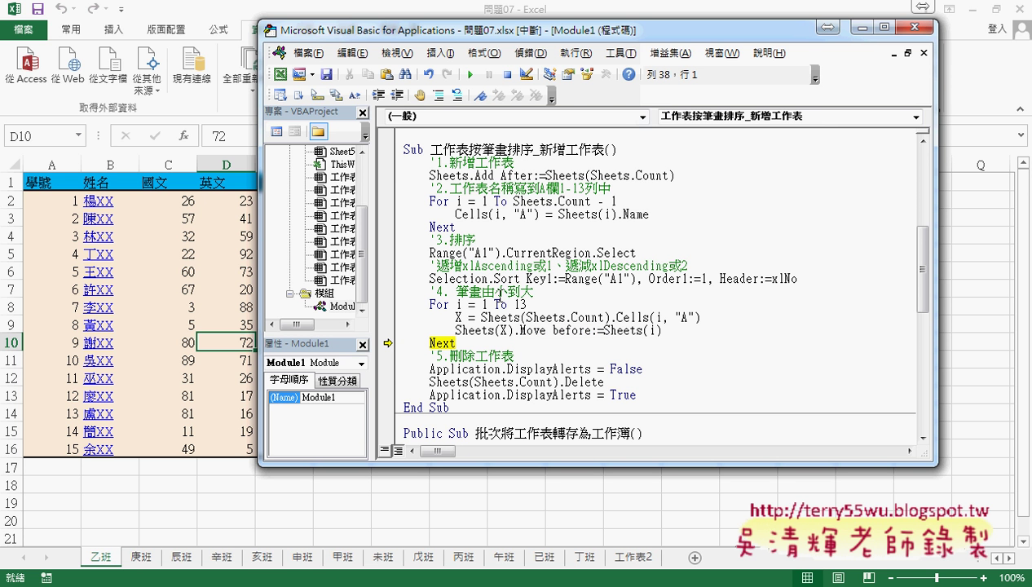
Step: Run the macro to a breakpoint on the DisplayAlerts = False line, then clear the breakpoint
{"action": "left_click", "coordinate": [390, 369]}
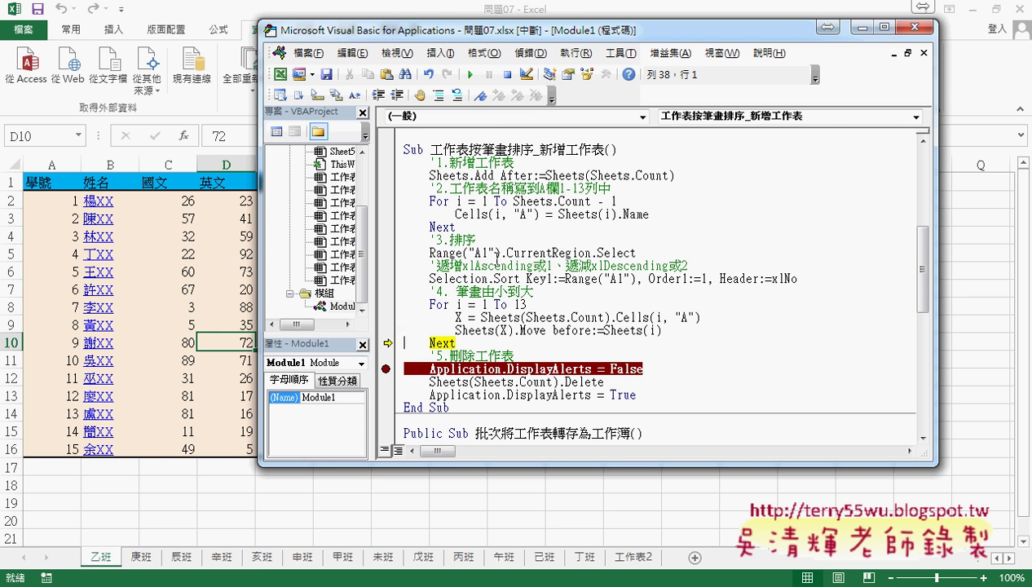
{"action": "left_click", "coordinate": [471, 74]}
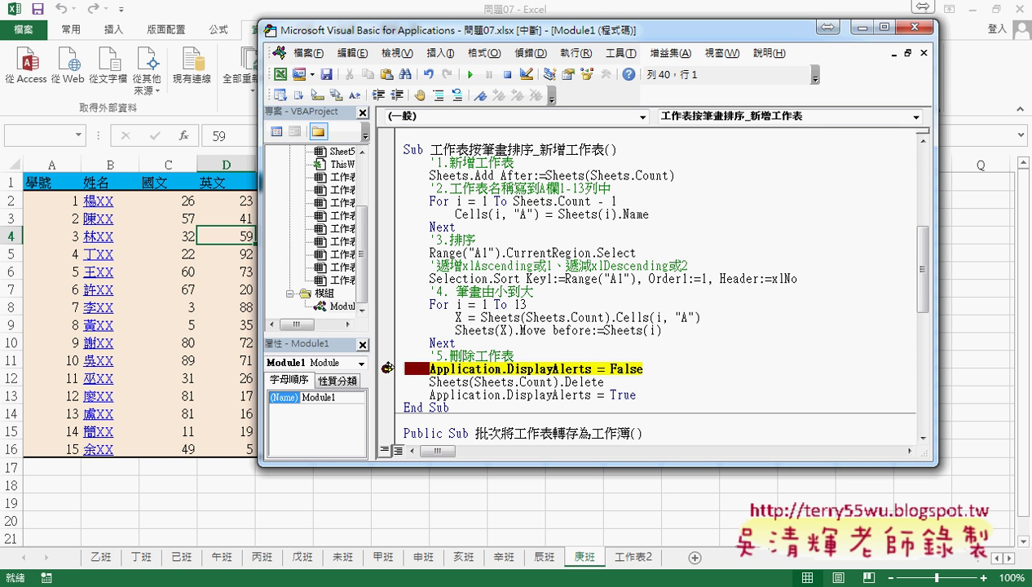
{"action": "left_click", "coordinate": [387, 366]}
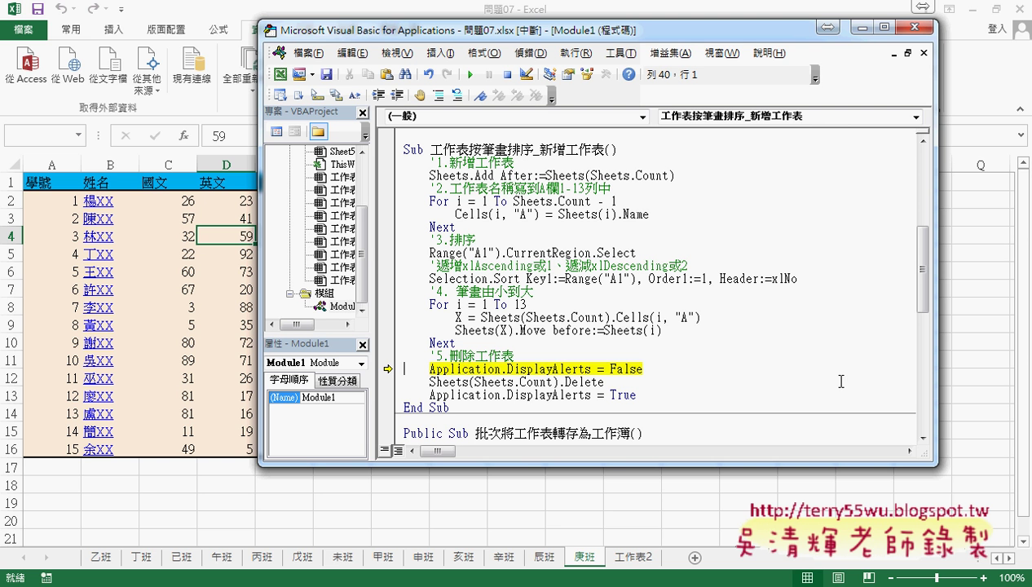
Step: Step through the rest of the macro, checking Sheets.Count and deleting 工作表2, to End Sub
{"action": "key", "text": "F8"}
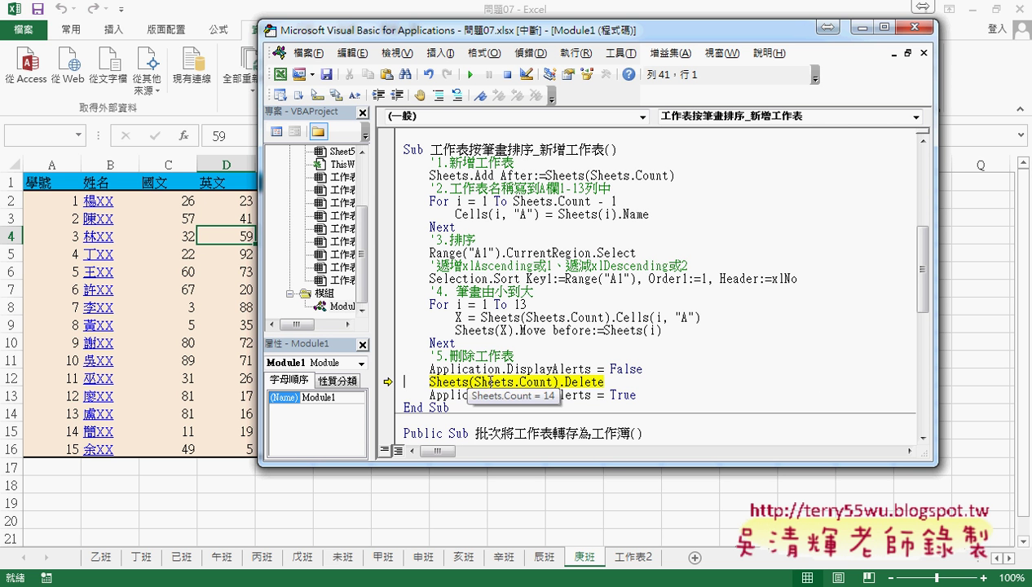
{"action": "left_click_drag", "start_coordinate": [475, 381], "coordinate": [553, 383]}
{"action": "mouse_move", "coordinate": [552, 386]}
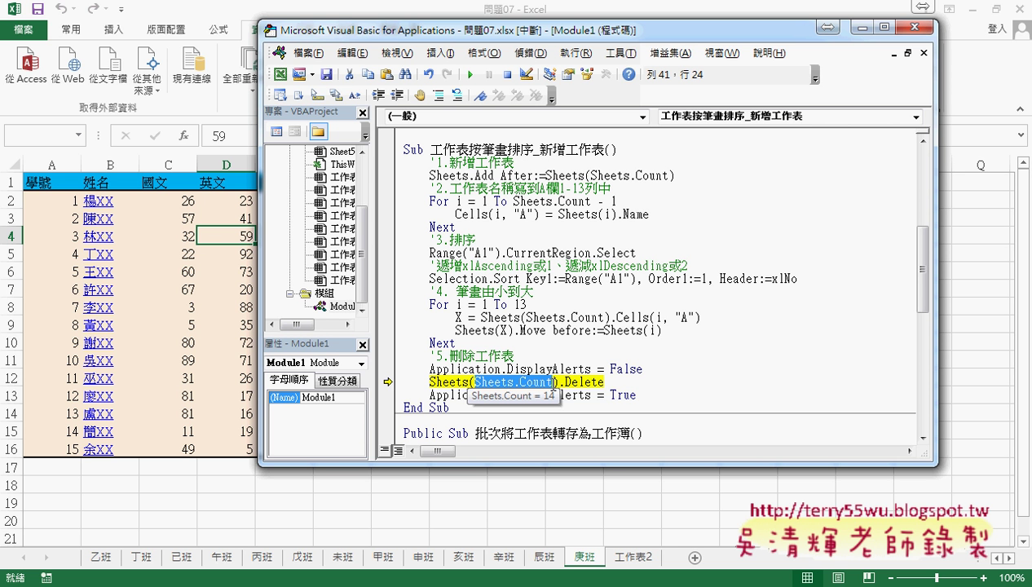
{"action": "key", "text": "F8"}
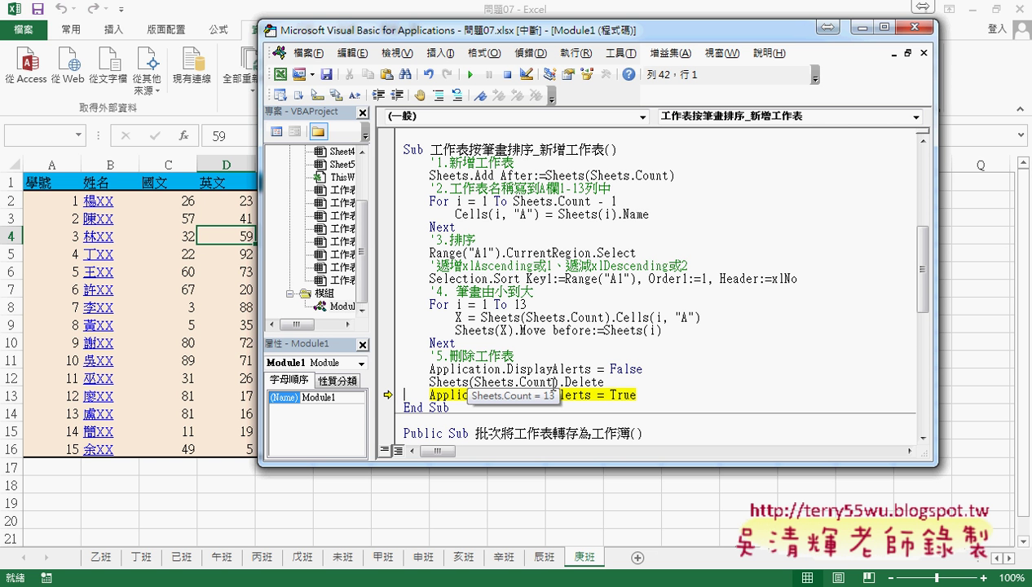
{"action": "key", "text": "F8"}
{"action": "key", "text": "F8"}
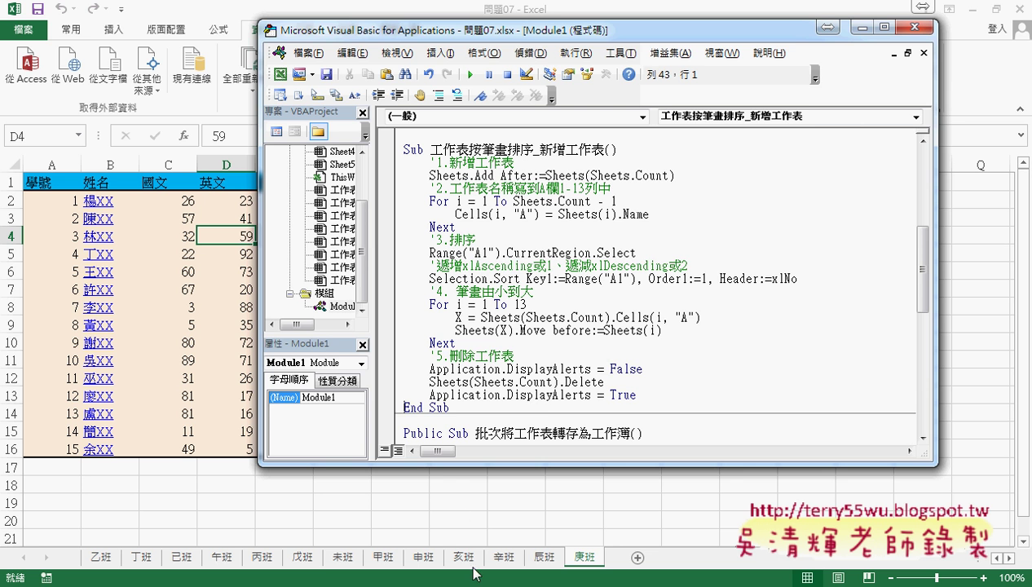
Step: Close the VBA editor to return to the 甲班 sheet and dismiss the Paste Options button
{"action": "left_click", "coordinate": [382, 557]}
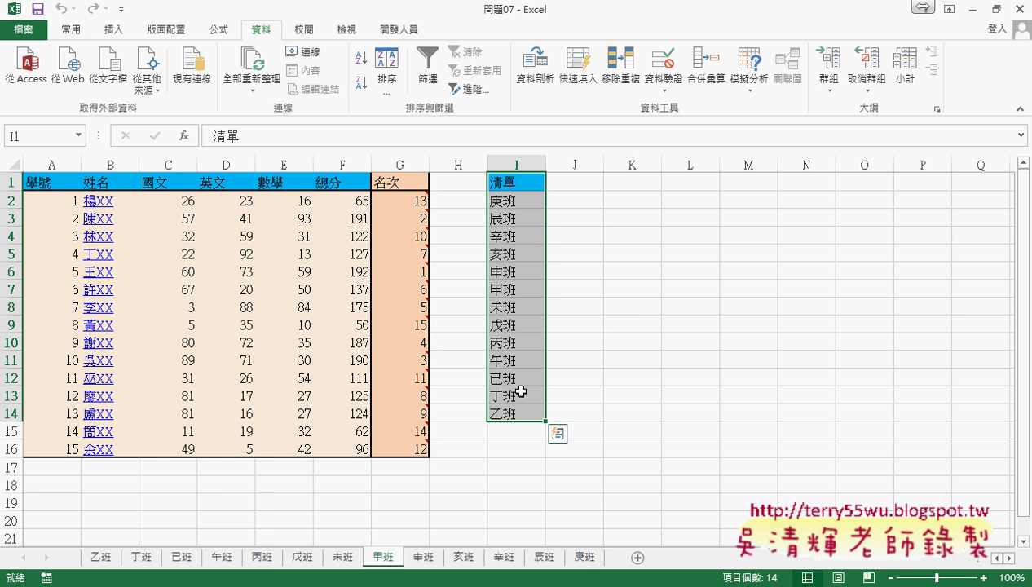
{"action": "key", "text": "Escape"}
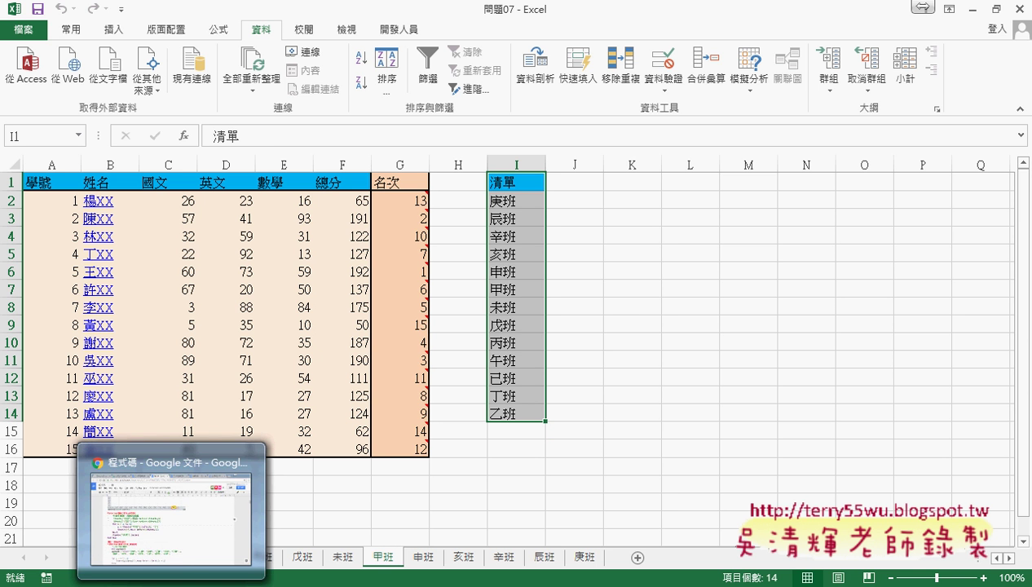
Step: Switch to the 程式碼 Google Doc and select the 工作表按筆畫排序_新增工作表 Sub code
{"action": "left_click", "coordinate": [170, 509]}
{"action": "scroll", "coordinate": [577, 278], "scroll_direction": "down", "scroll_amount": 3}
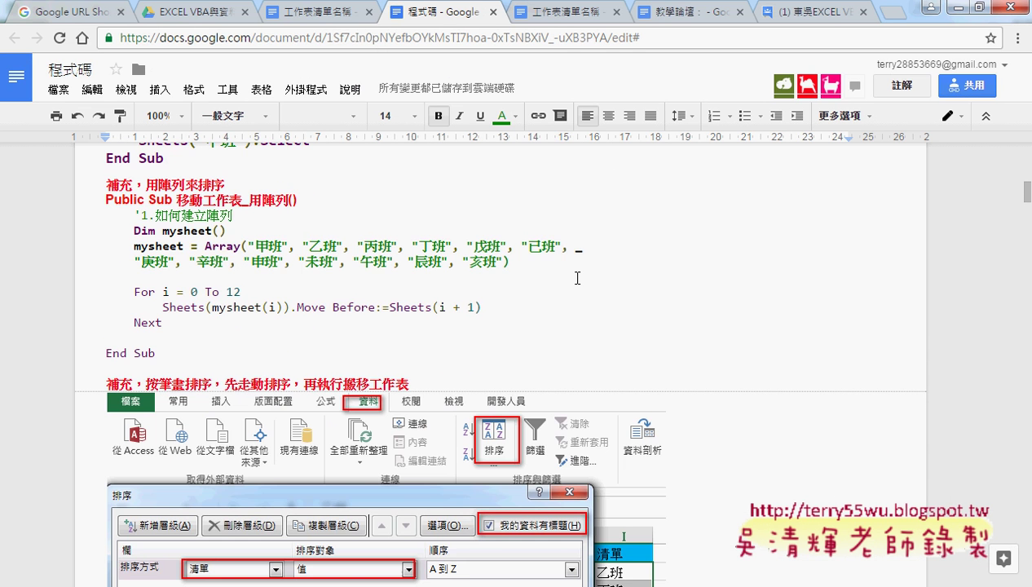
{"action": "scroll", "coordinate": [577, 278], "scroll_direction": "down", "scroll_amount": 1}
{"action": "scroll", "coordinate": [619, 277], "scroll_direction": "down", "scroll_amount": 1}
{"action": "scroll", "coordinate": [670, 275], "scroll_direction": "down", "scroll_amount": 2}
{"action": "scroll", "coordinate": [670, 275], "scroll_direction": "down", "scroll_amount": 2}
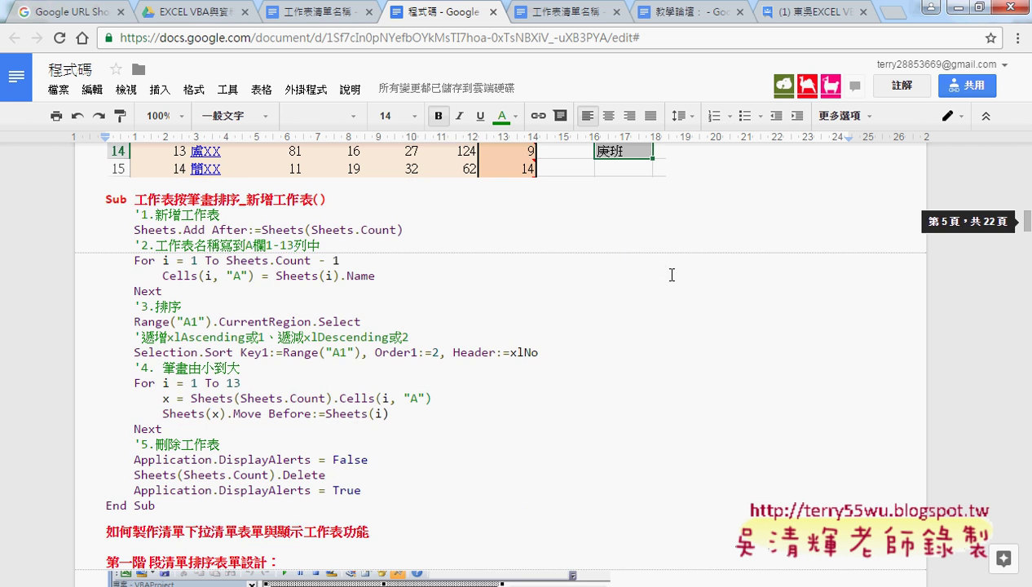
{"action": "mouse_move", "coordinate": [106, 199]}
{"action": "left_mouse_down"}
{"action": "mouse_move", "coordinate": [173, 199]}
{"action": "mouse_move", "coordinate": [293, 508]}
{"action": "left_mouse_up"}
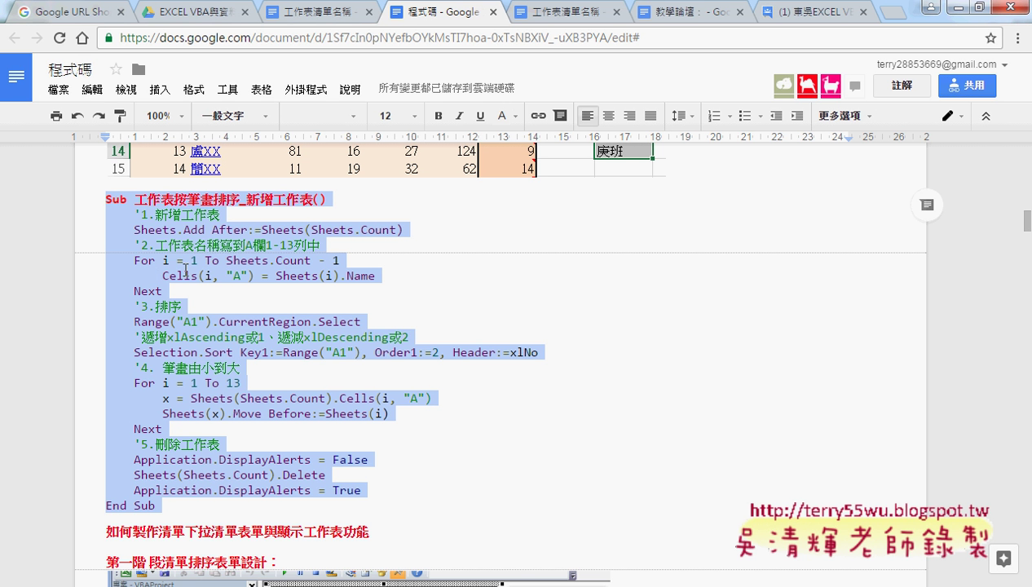
Step: Highlight the Range("A1").CurrentRegion.Select and Selection.Sort lines in yellow
{"action": "left_click", "coordinate": [184, 346]}
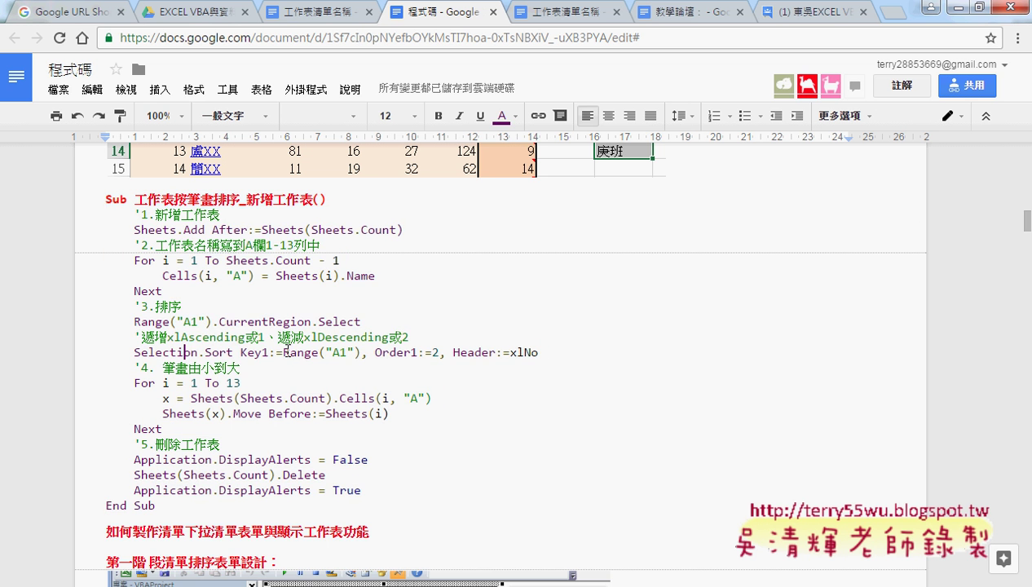
{"action": "left_click_drag", "start_coordinate": [134, 322], "coordinate": [367, 322]}
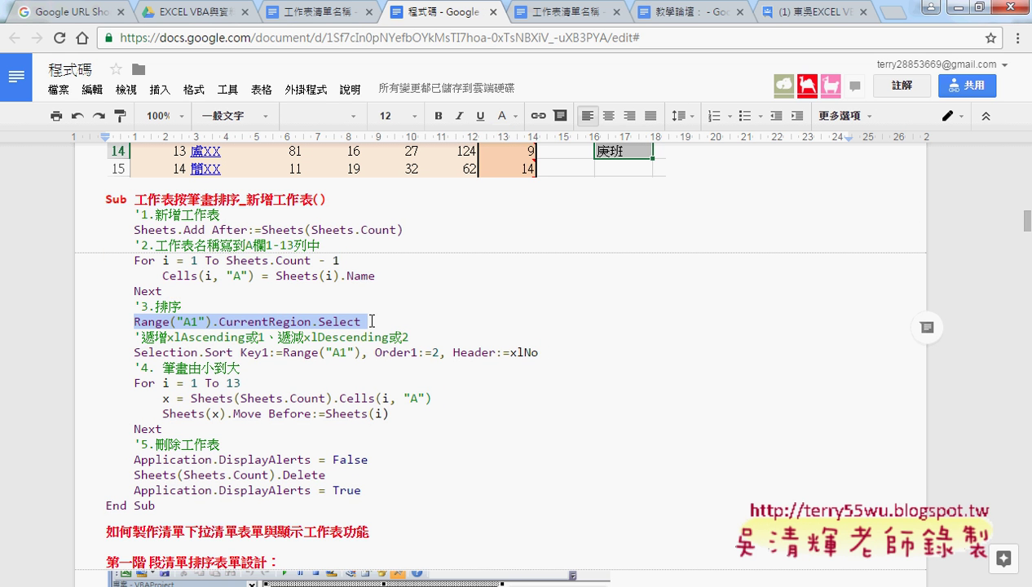
{"action": "left_click", "coordinate": [503, 117]}
{"action": "left_click", "coordinate": [594, 148]}
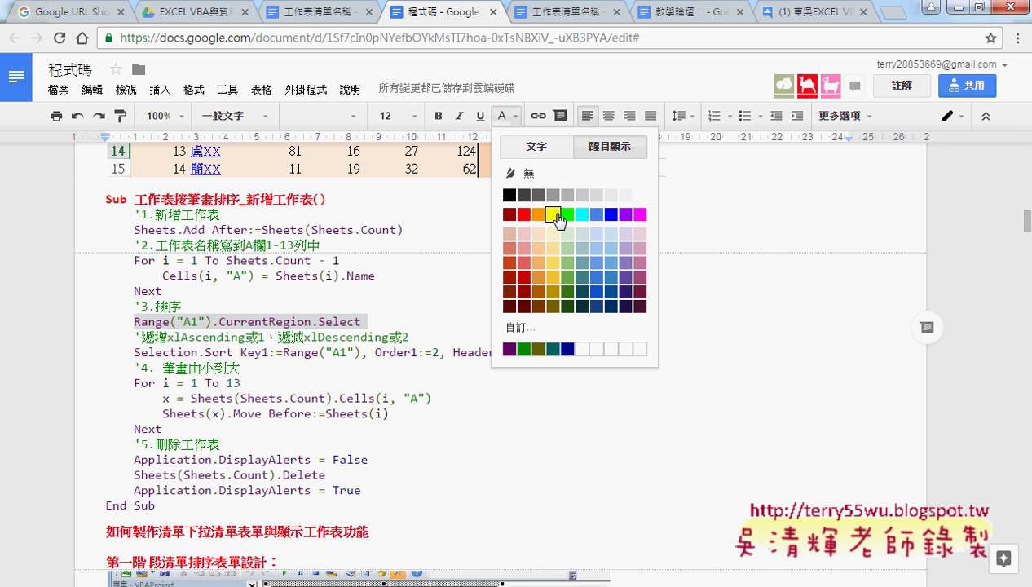
{"action": "left_click", "coordinate": [552, 215]}
{"action": "left_click_drag", "start_coordinate": [136, 352], "coordinate": [539, 352]}
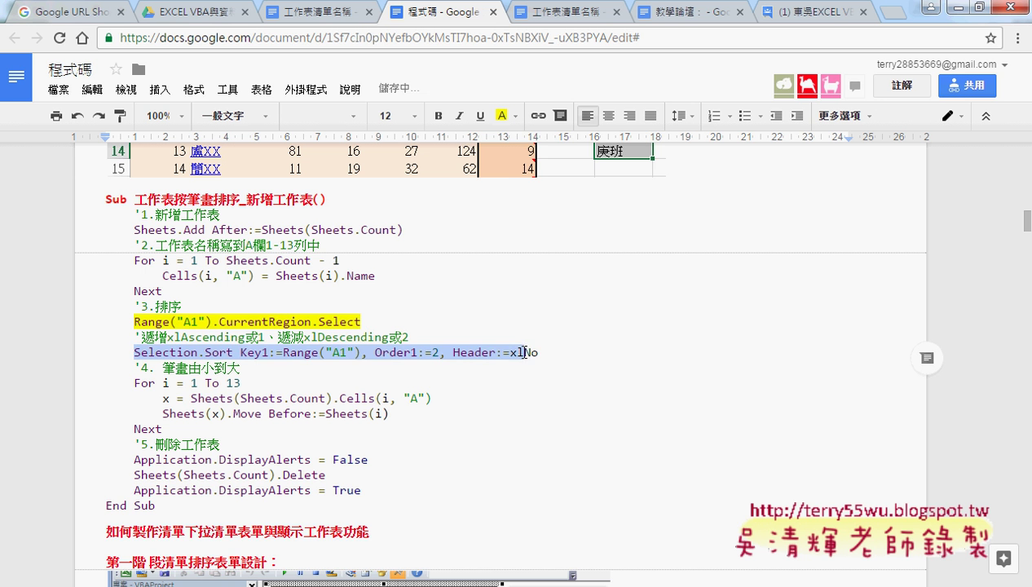
{"action": "left_click", "coordinate": [505, 117]}
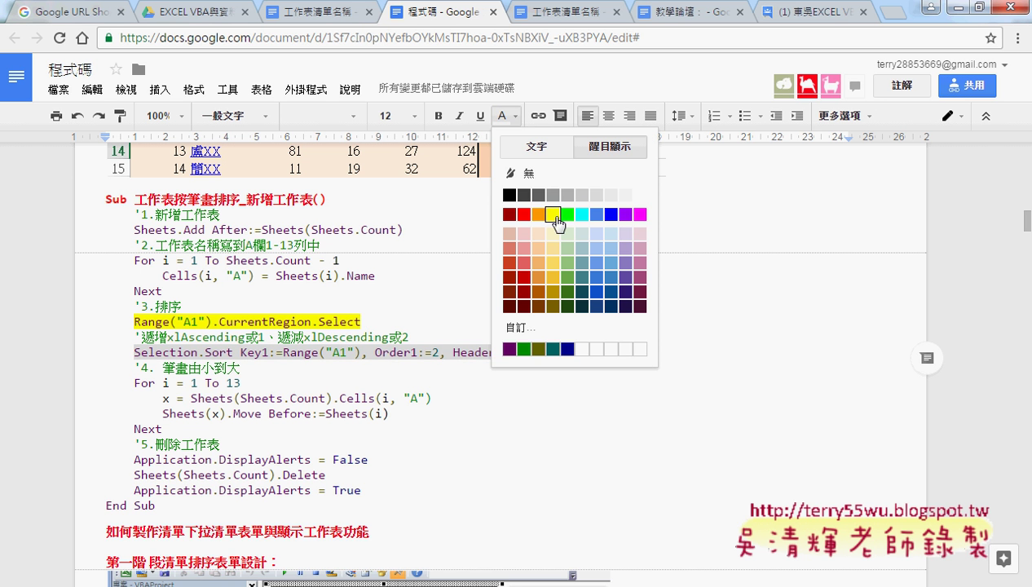
{"action": "left_click", "coordinate": [552, 214]}
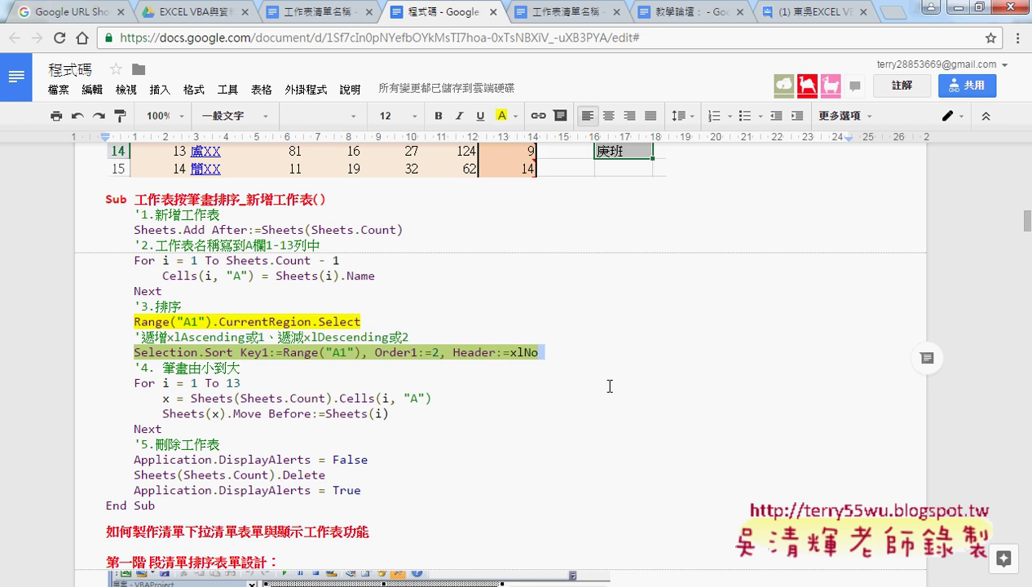
Step: Scroll the notes down to the batch-save code and switch back to the Excel workbook
{"action": "scroll", "coordinate": [610, 385], "scroll_direction": "down", "scroll_amount": 2}
{"action": "scroll", "coordinate": [753, 386], "scroll_direction": "down", "scroll_amount": 4}
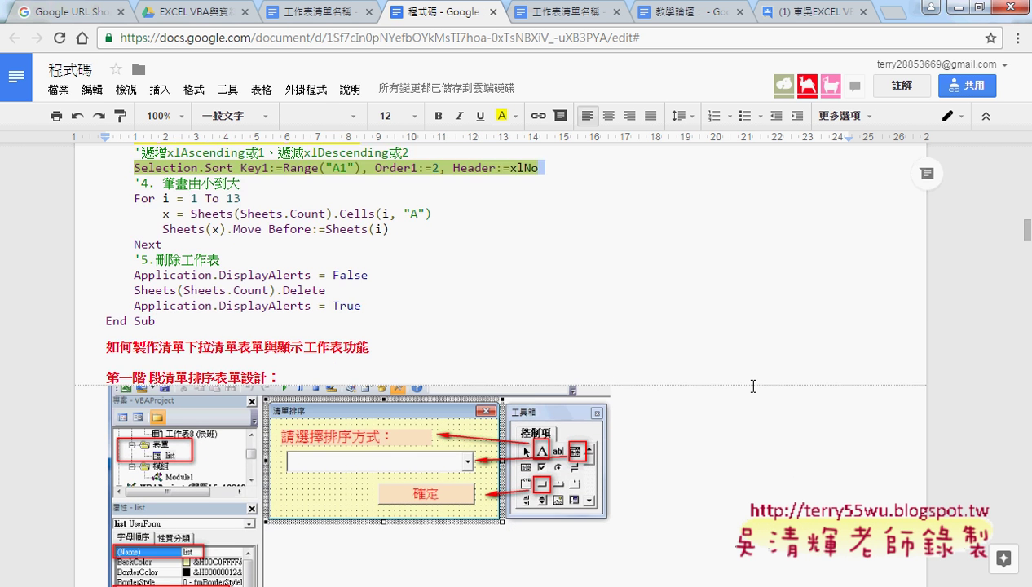
{"action": "scroll", "coordinate": [753, 386], "scroll_direction": "down", "scroll_amount": 2}
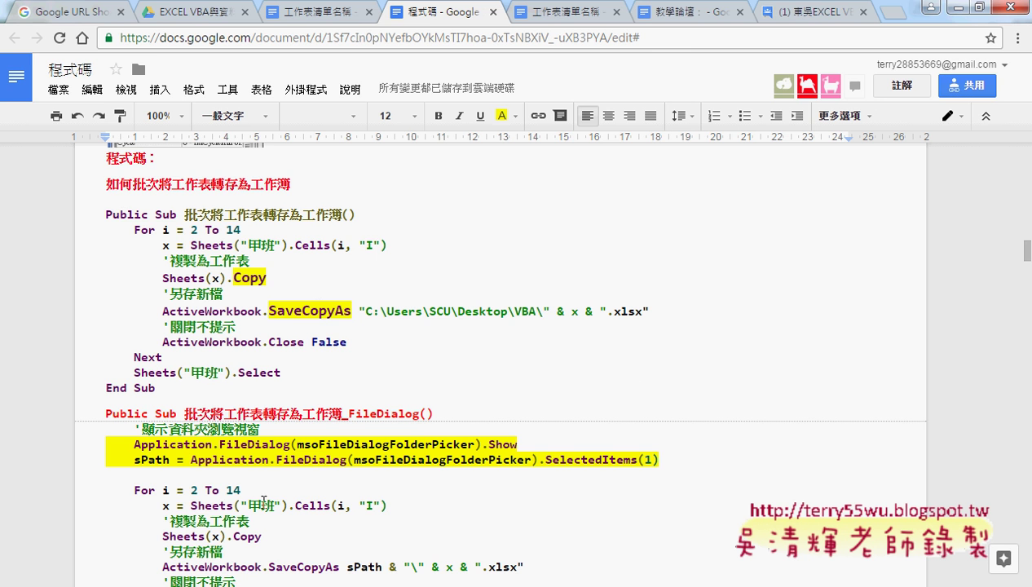
{"action": "left_click", "coordinate": [238, 523]}
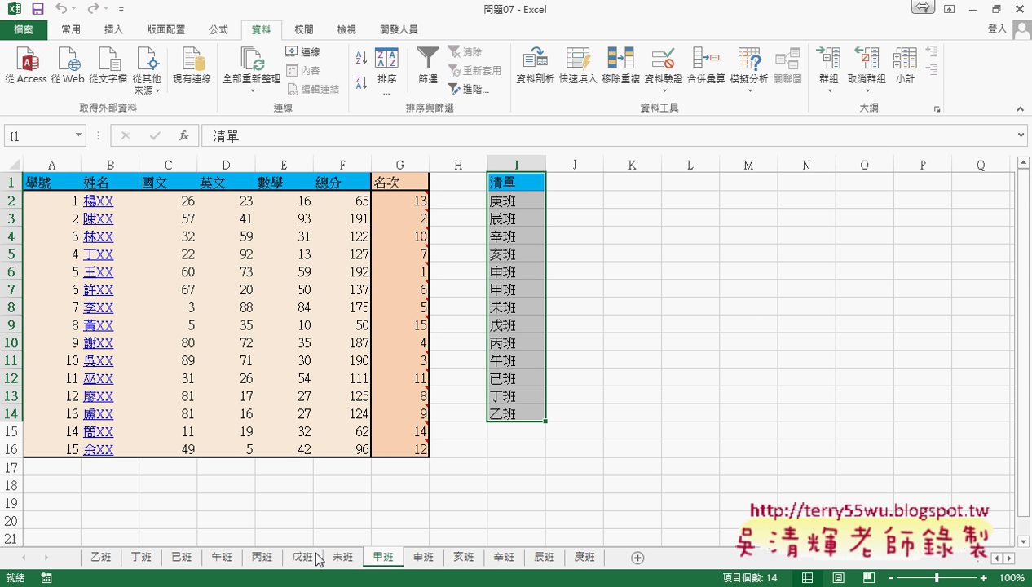
Step: Bring up the VBA editor on the 批次將工作表轉存為工作簿 Sub and select its SaveCopyAs path
{"action": "left_click", "coordinate": [272, 584]}
{"action": "left_click", "coordinate": [348, 517]}
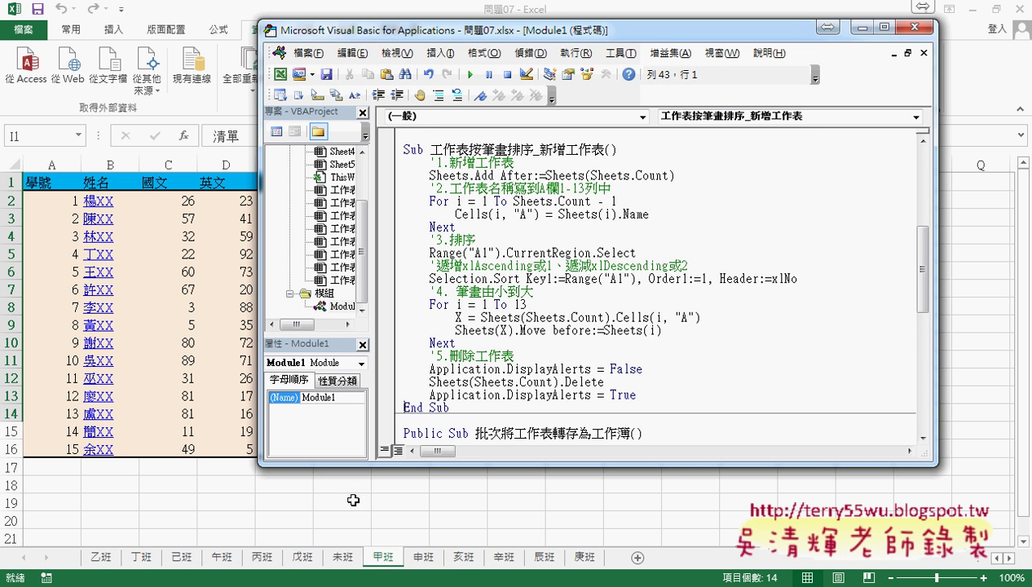
{"action": "scroll", "coordinate": [469, 347], "scroll_direction": "down", "scroll_amount": 1}
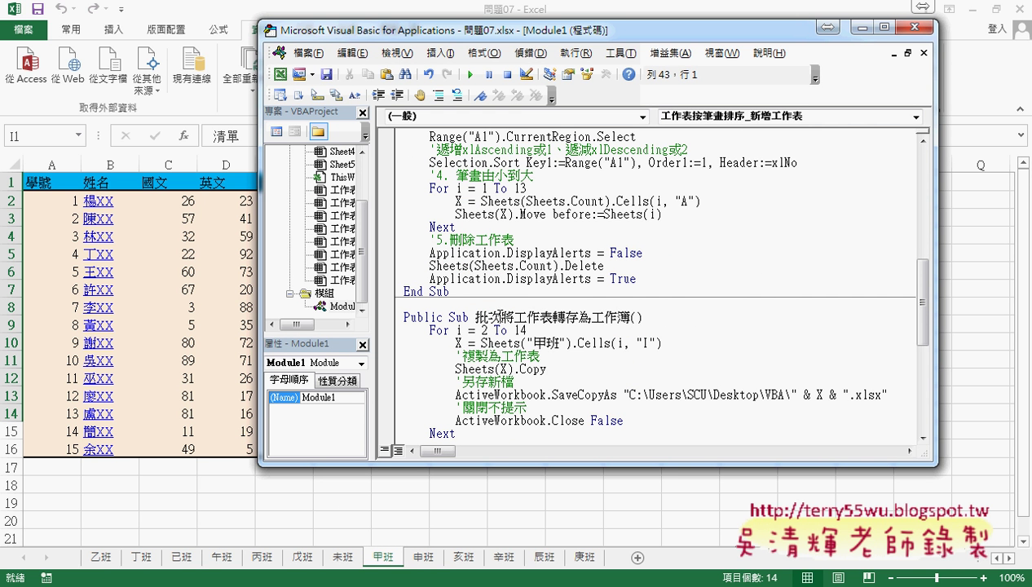
{"action": "left_click_drag", "start_coordinate": [475, 317], "coordinate": [613, 320]}
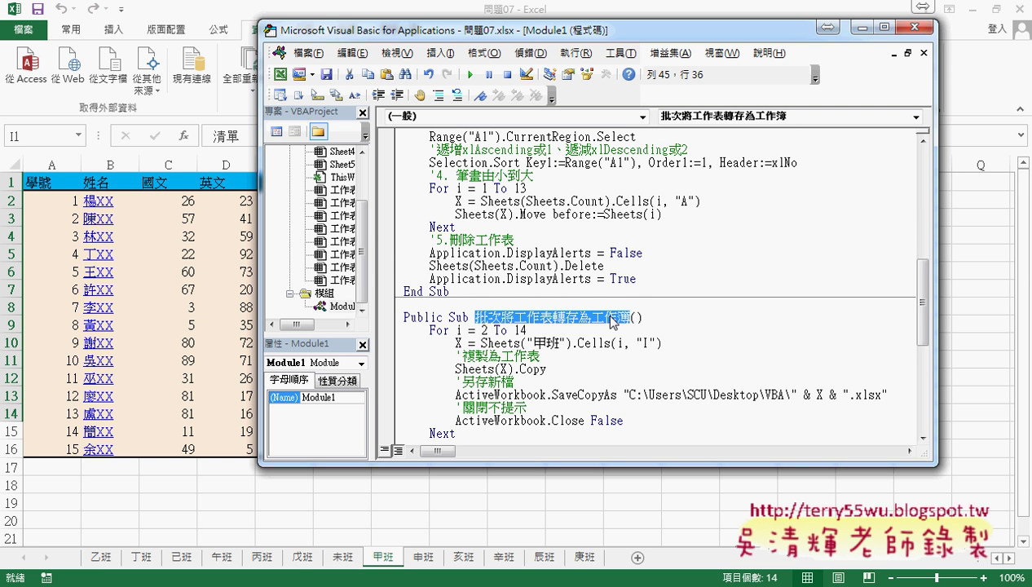
{"action": "scroll", "coordinate": [614, 321], "scroll_direction": "down", "scroll_amount": 1}
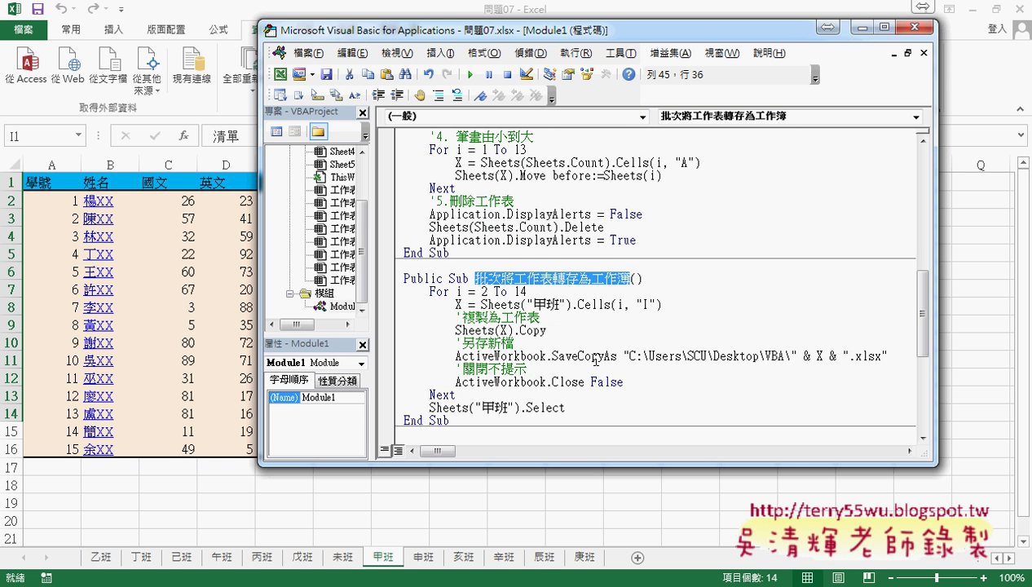
{"action": "left_click_drag", "start_coordinate": [630, 356], "coordinate": [790, 356]}
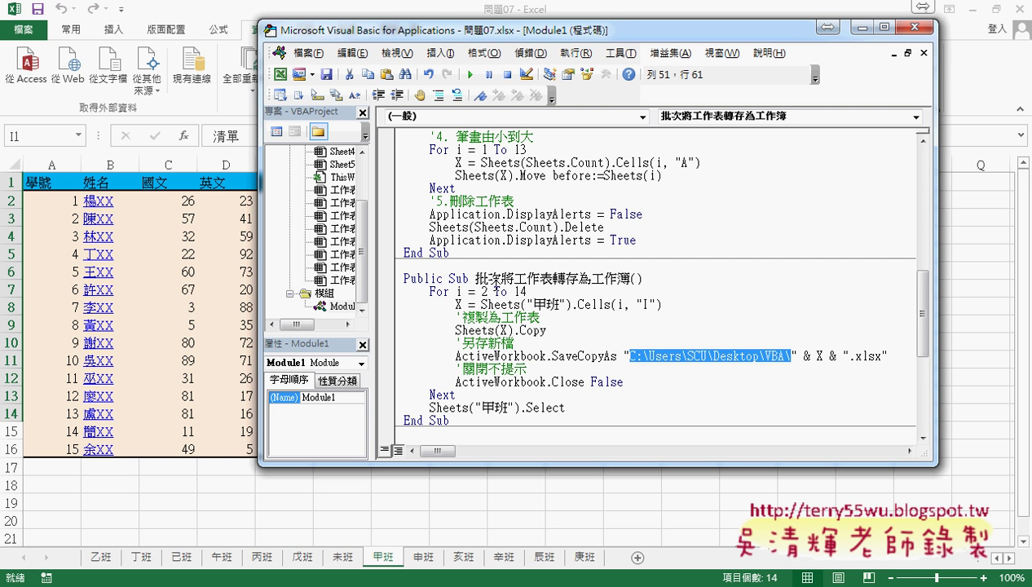
Step: Clear the desktop, create a new folder named VBA there, and open it
{"action": "left_click", "coordinate": [971, 10]}
{"action": "left_click", "coordinate": [959, 8]}
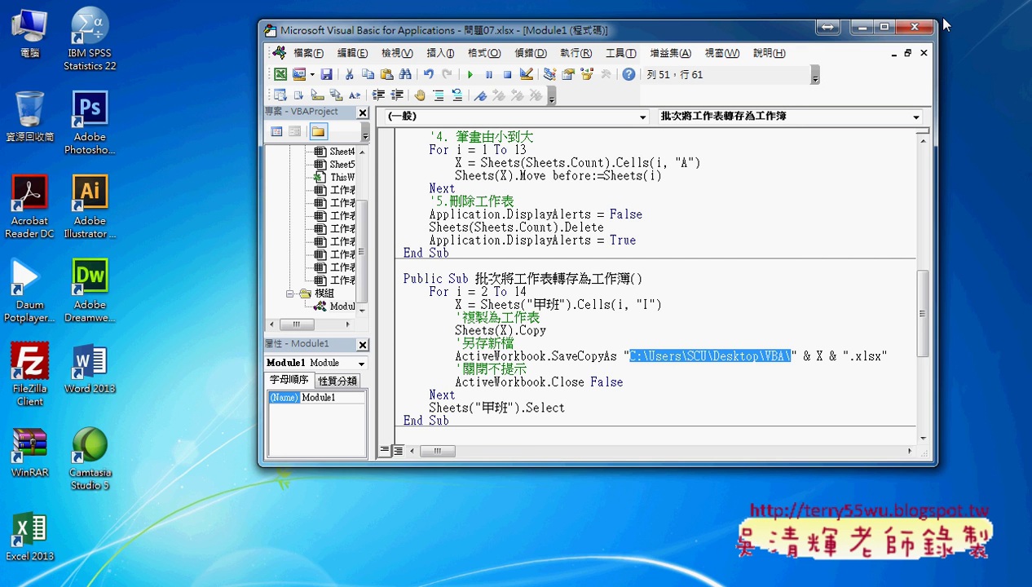
{"action": "left_click", "coordinate": [861, 31]}
{"action": "right_click", "coordinate": [125, 522]}
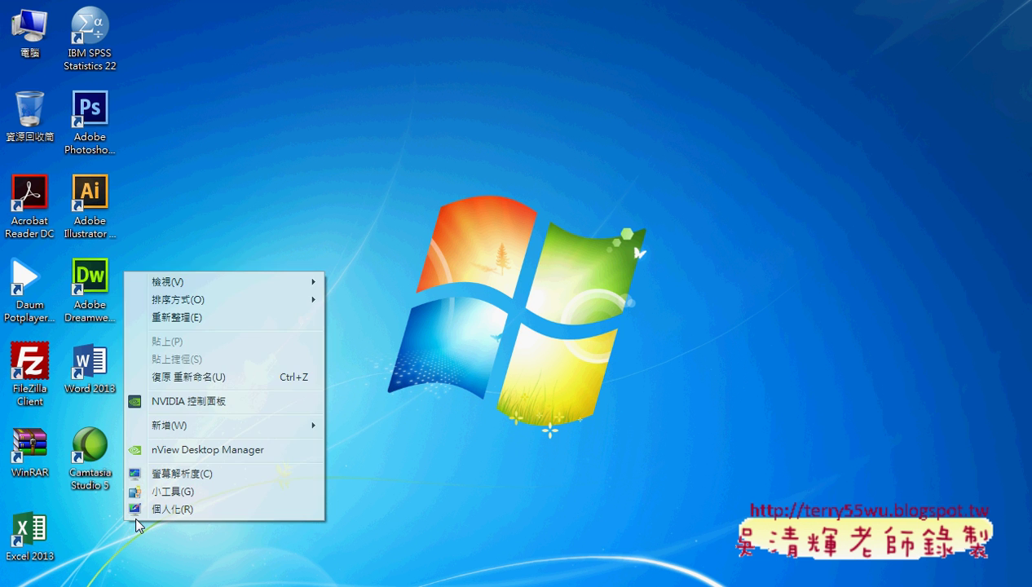
{"action": "mouse_move", "coordinate": [253, 424]}
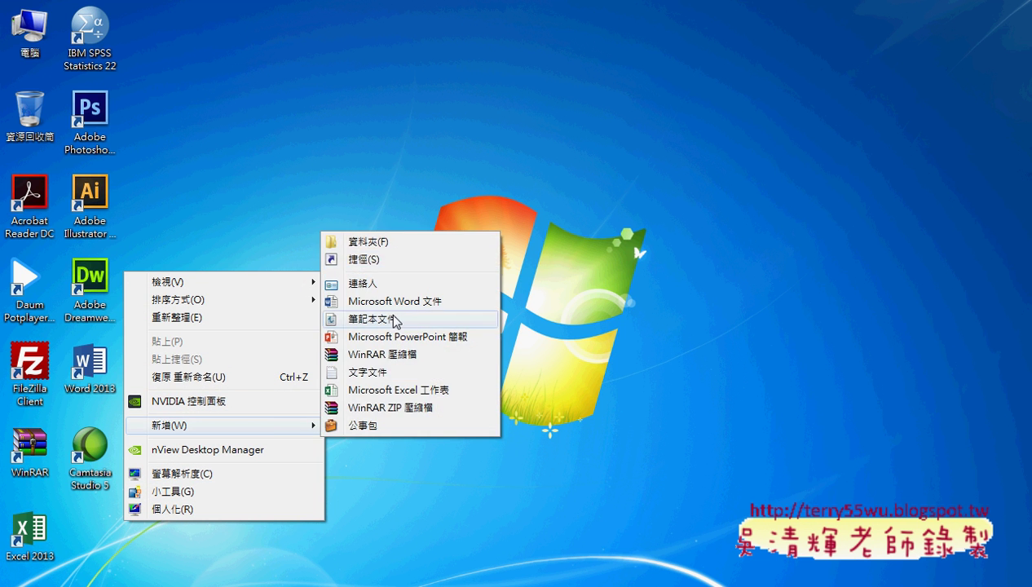
{"action": "left_click", "coordinate": [396, 243]}
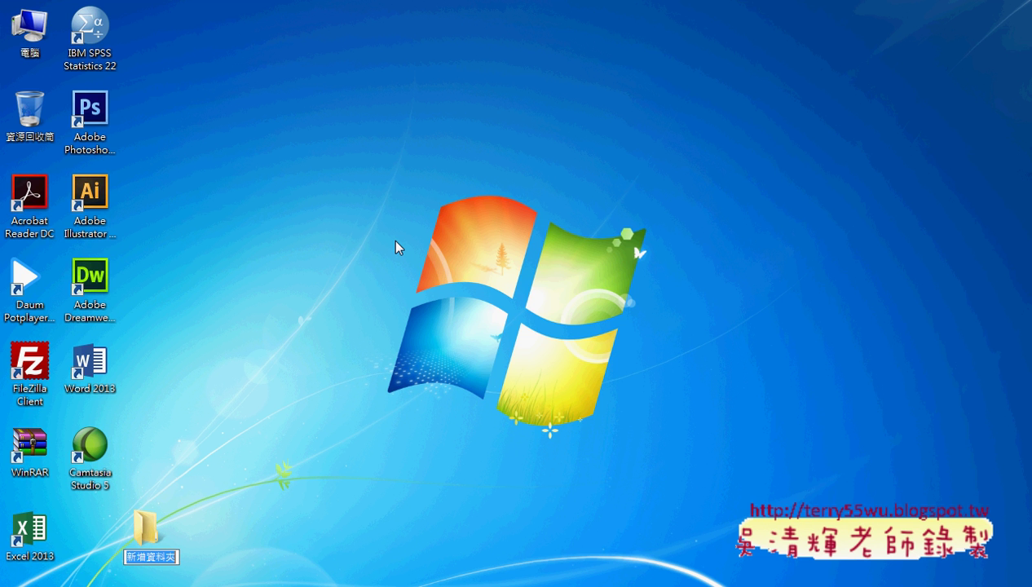
{"action": "type", "text": "VB"}
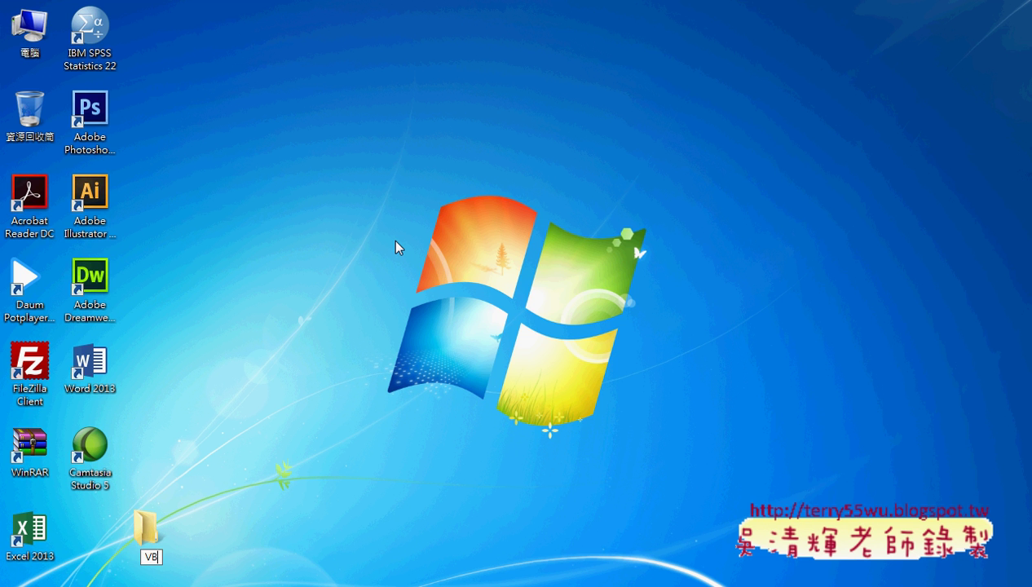
{"action": "type", "text": "A"}
{"action": "key", "text": "Return"}
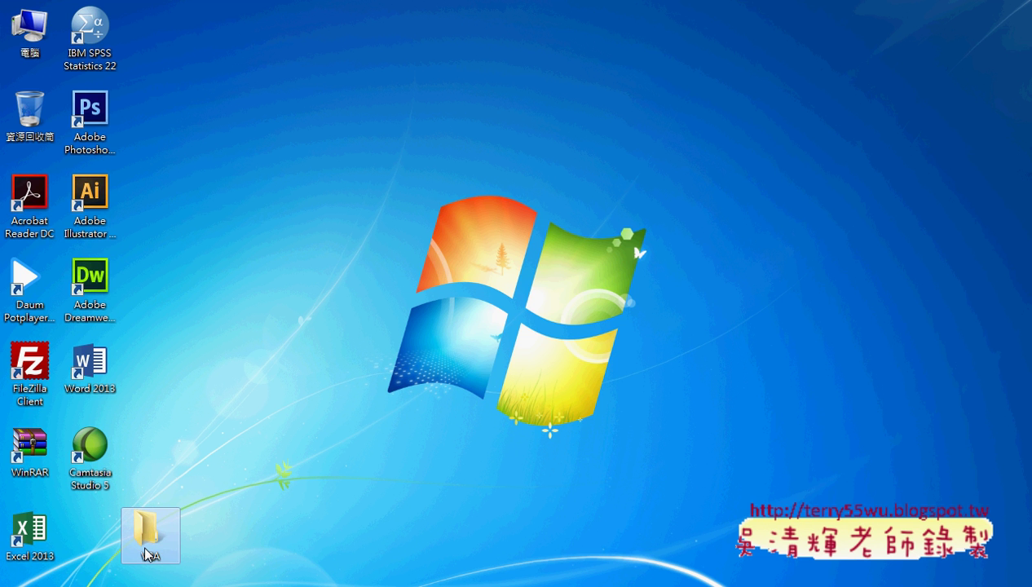
{"action": "double_click", "coordinate": [145, 530]}
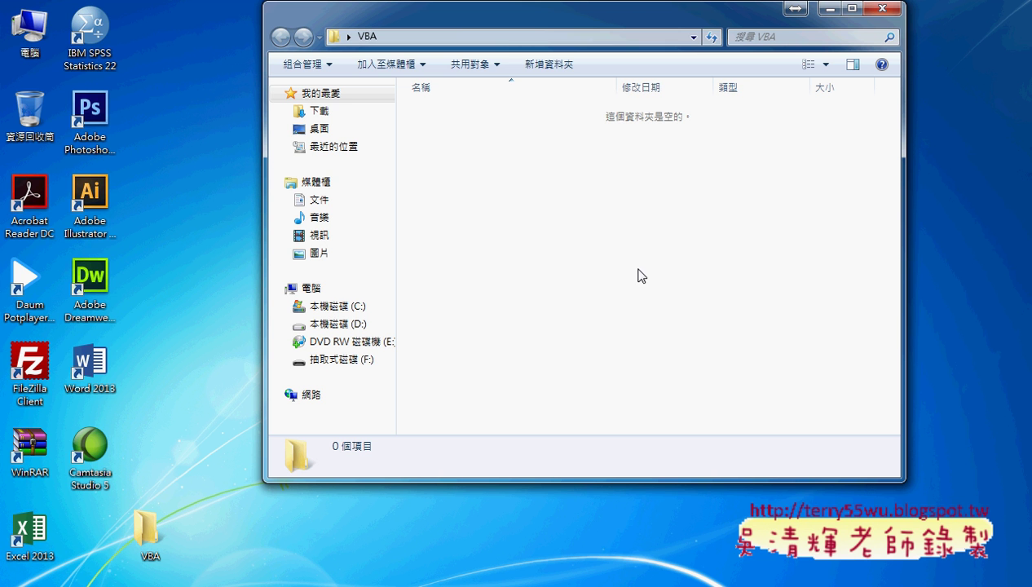
Step: Copy the VBA folder's full desktop path from the address bar and return to the VBA editor
{"action": "right_click", "coordinate": [526, 38]}
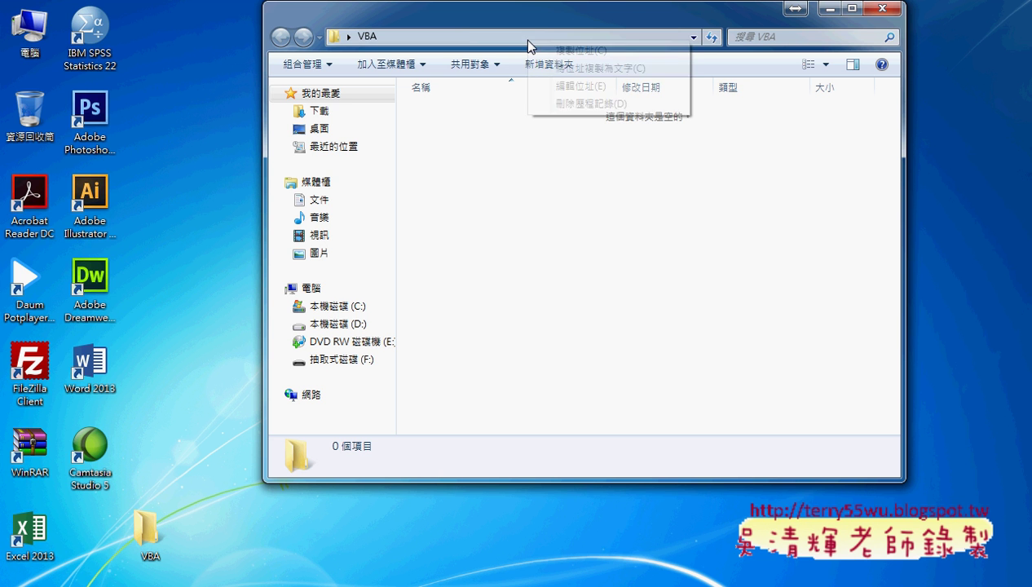
{"action": "left_click", "coordinate": [562, 88]}
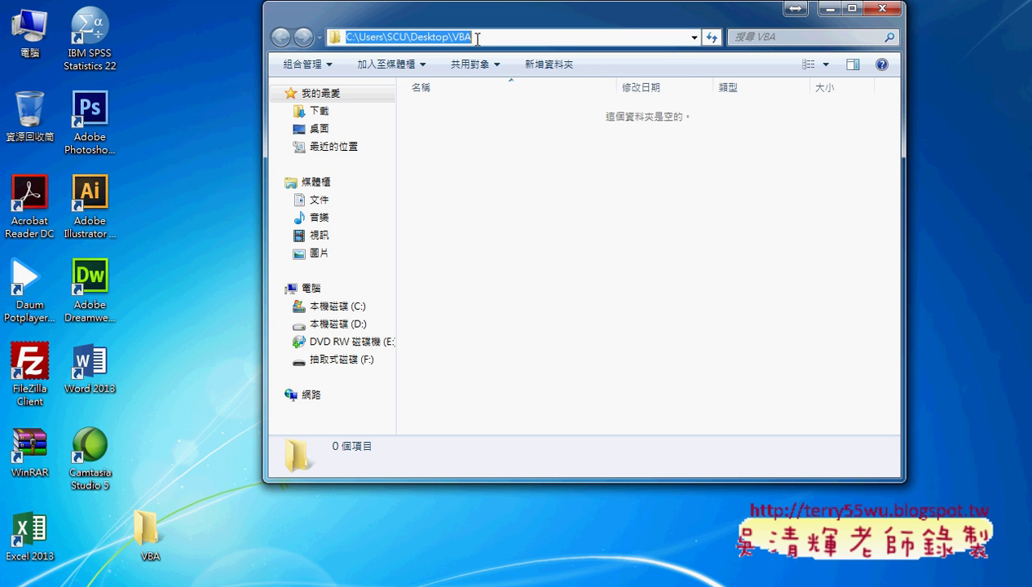
{"action": "left_click", "coordinate": [546, 157]}
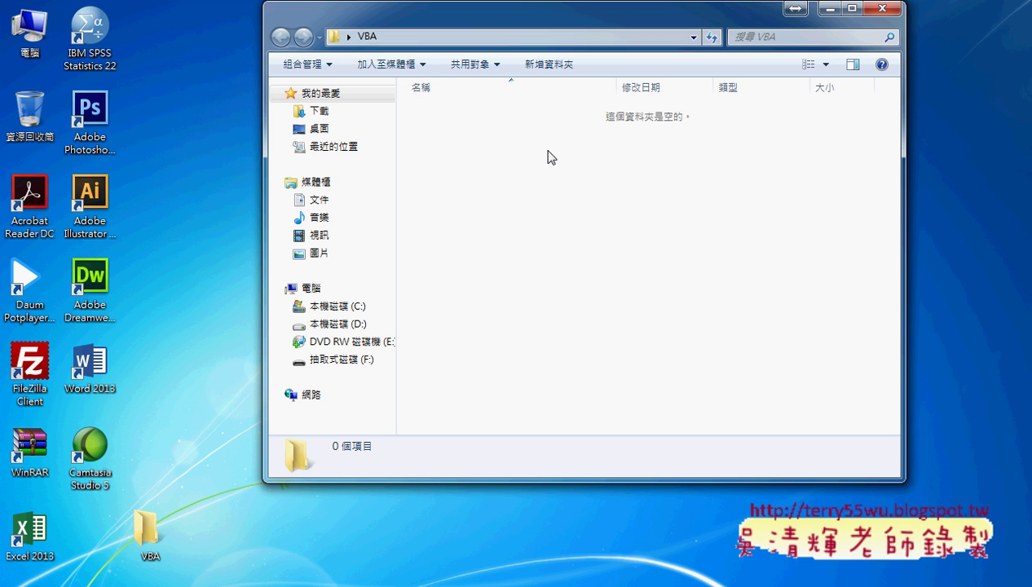
{"action": "right_click", "coordinate": [495, 39]}
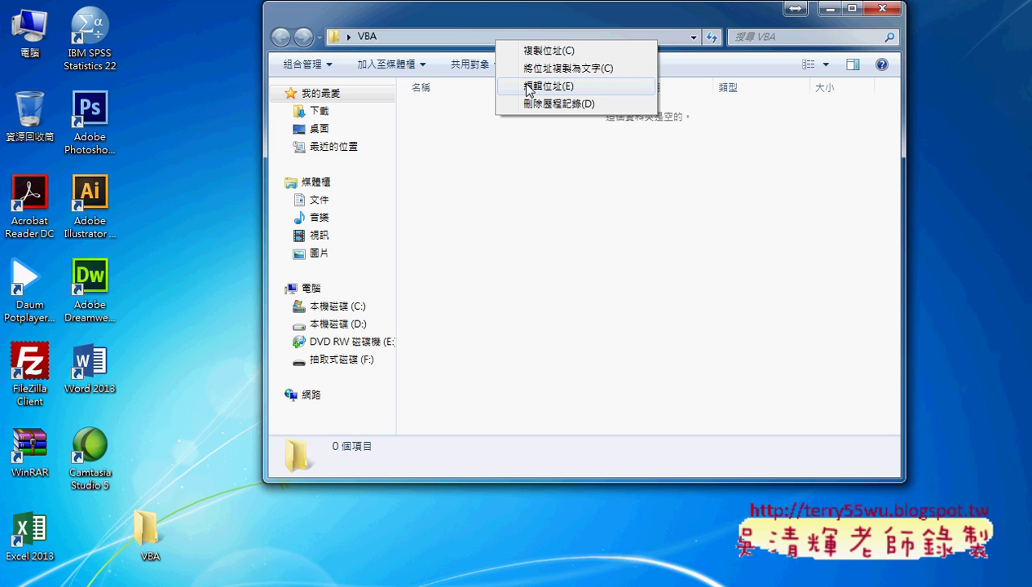
{"action": "left_click", "coordinate": [528, 88]}
{"action": "right_click", "coordinate": [468, 37]}
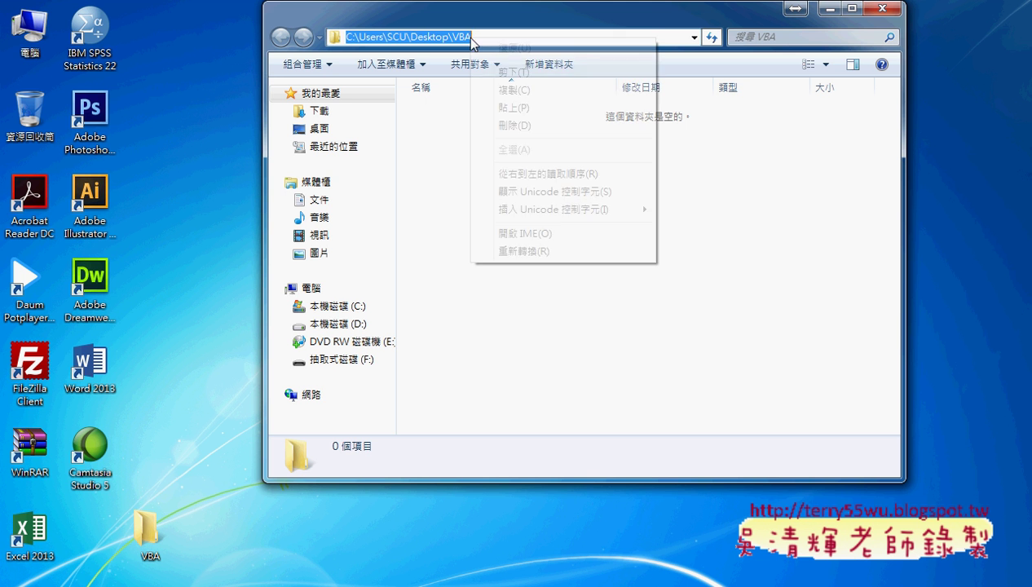
{"action": "left_click", "coordinate": [507, 90]}
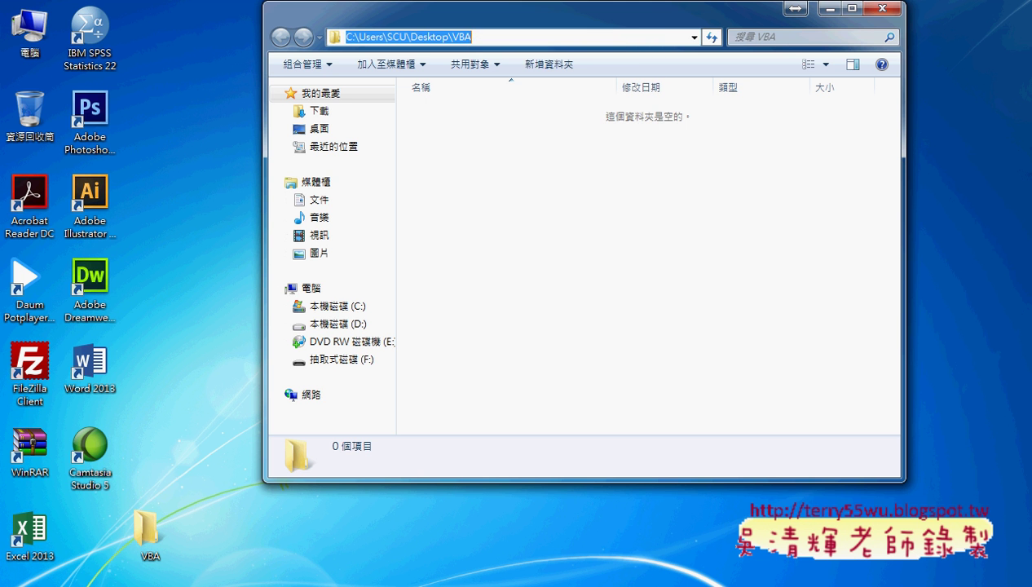
{"action": "left_click", "coordinate": [411, 263]}
{"action": "mouse_move", "coordinate": [269, 581]}
{"action": "left_click", "coordinate": [370, 522]}
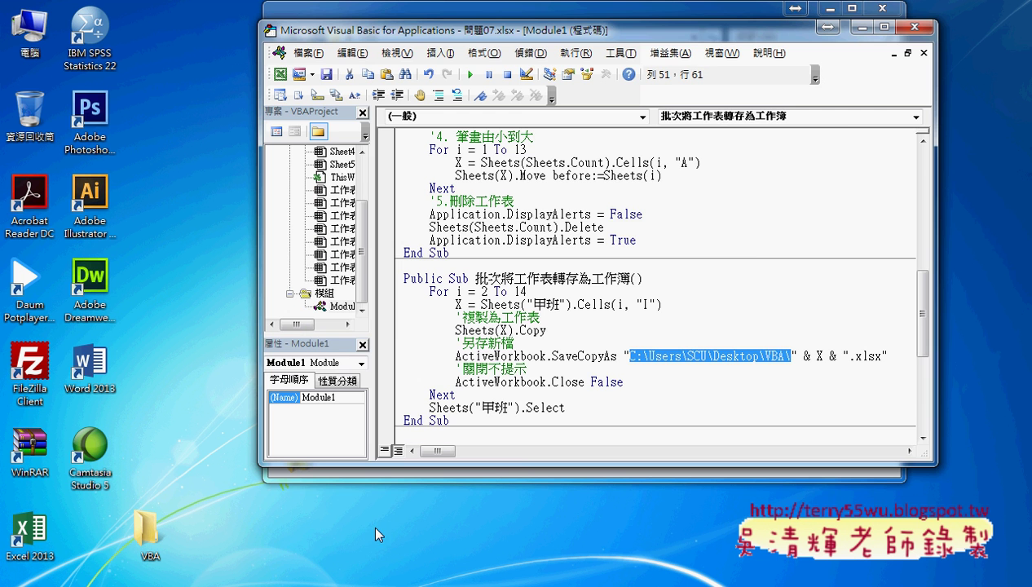
Step: Paste the VBA folder path over the old SaveCopyAs path, then point out the For i = 2 To 14 loop
{"action": "right_click", "coordinate": [703, 365]}
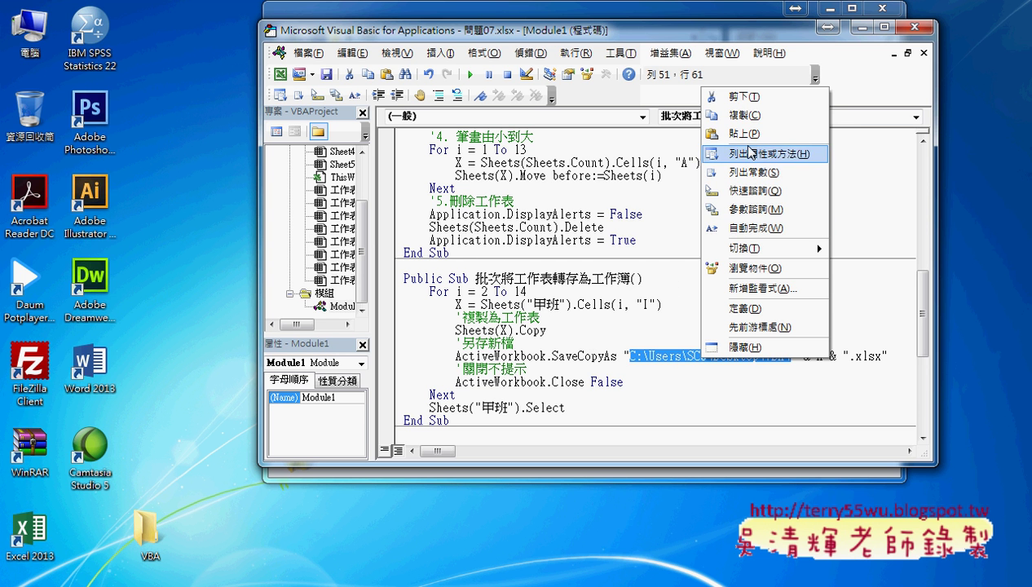
{"action": "left_click", "coordinate": [743, 133]}
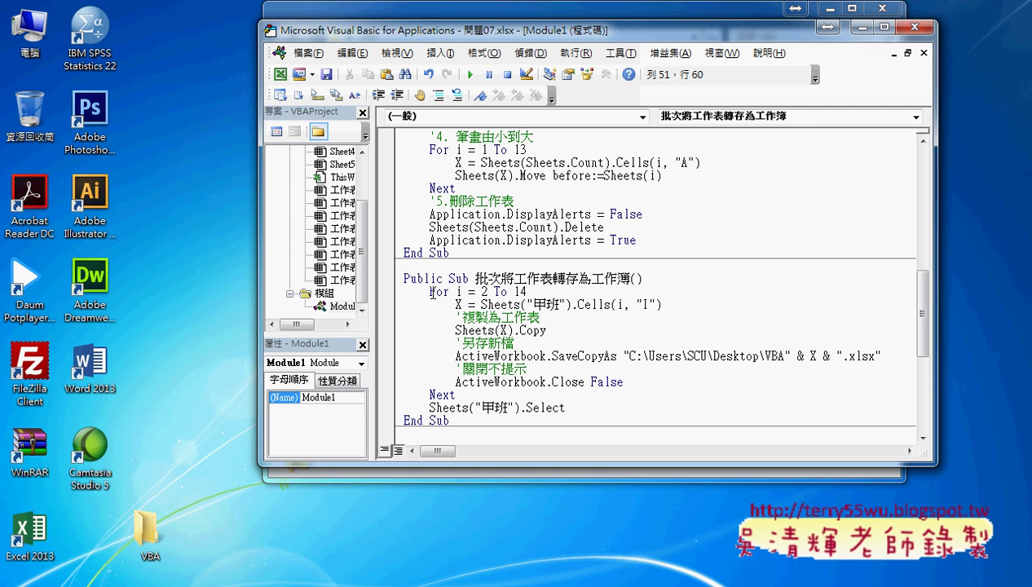
{"action": "left_click_drag", "start_coordinate": [429, 291], "coordinate": [545, 291]}
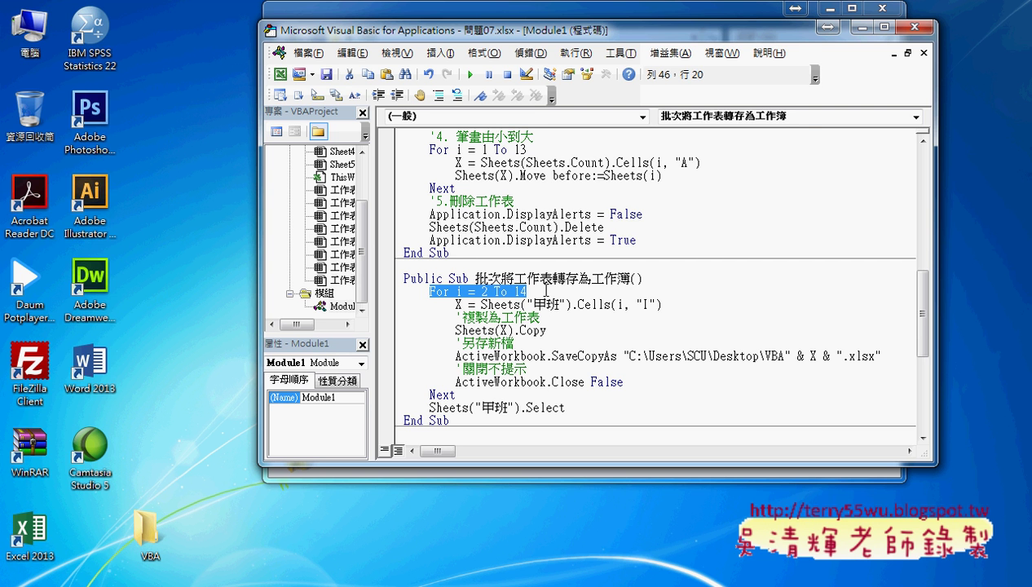
{"action": "left_click", "coordinate": [443, 395]}
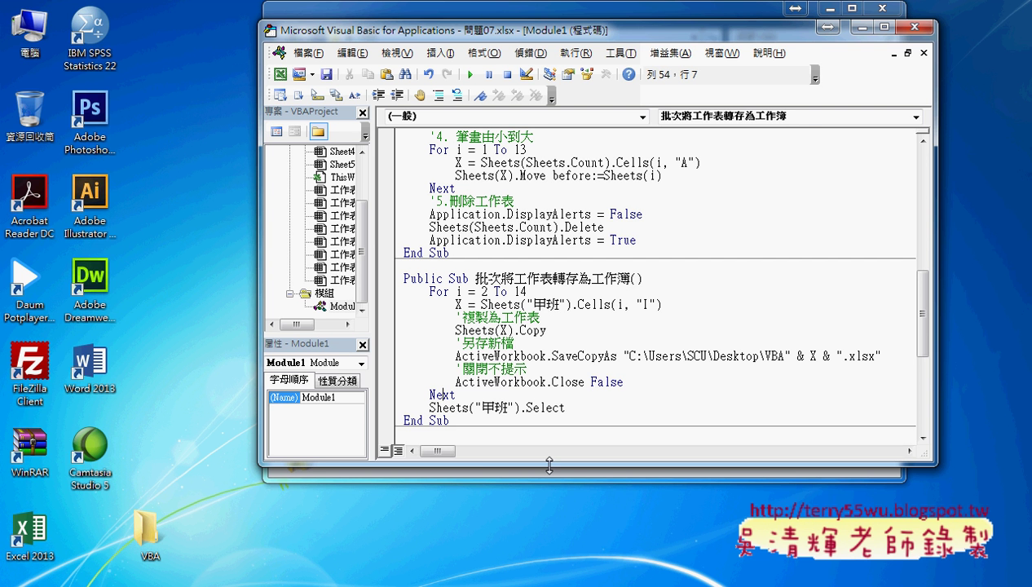
Step: Make the VBA editor taller, scroll up, and select the CurrentRegion.Select statement
{"action": "left_click_drag", "start_coordinate": [542, 465], "coordinate": [542, 557]}
{"action": "scroll", "coordinate": [559, 420], "scroll_direction": "up", "scroll_amount": 2}
{"action": "scroll", "coordinate": [559, 421], "scroll_direction": "up", "scroll_amount": 1}
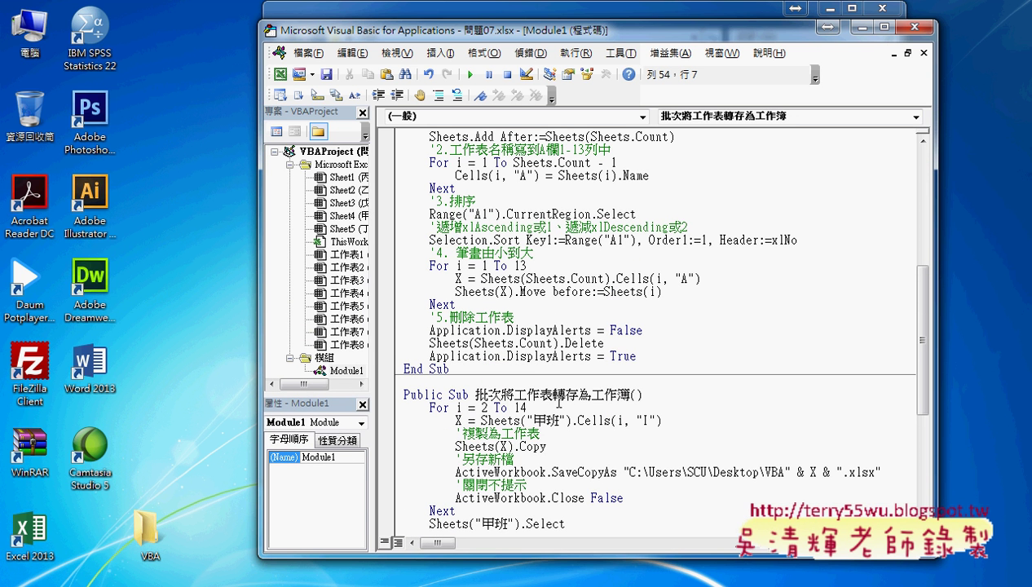
{"action": "left_click_drag", "start_coordinate": [506, 213], "coordinate": [641, 214]}
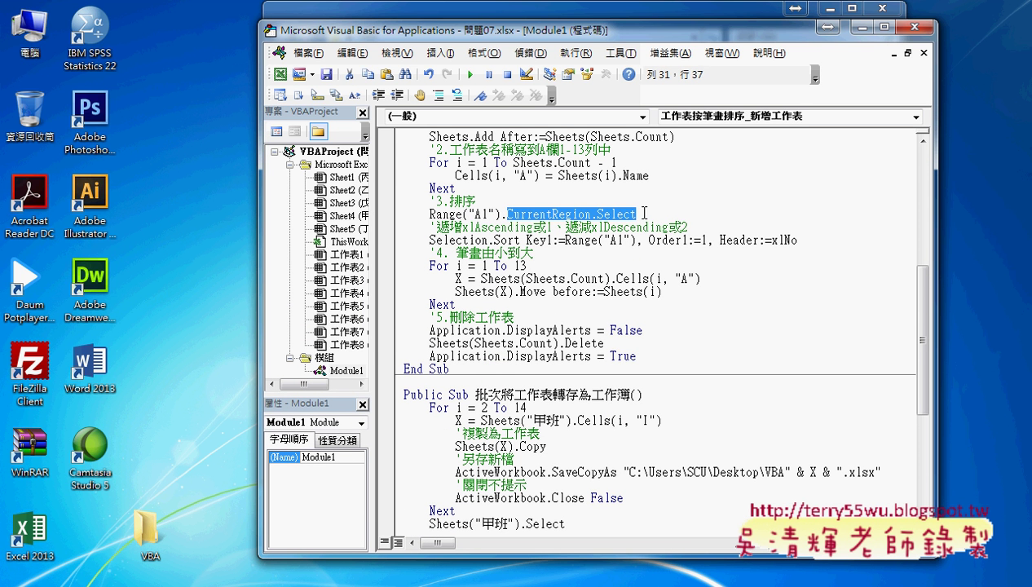